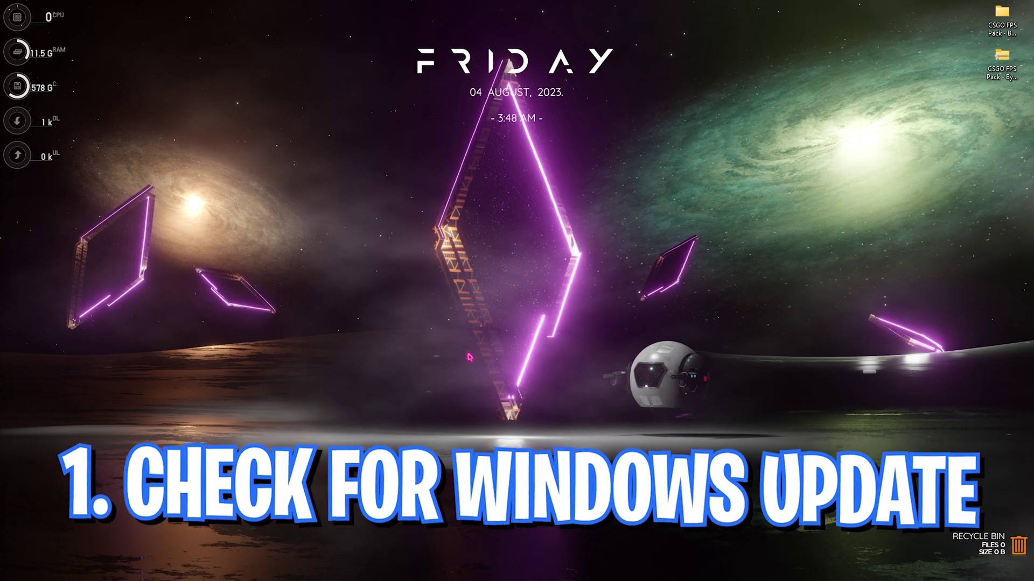
Open Settings and run Windows Update until the PC reports it is up to date.
{"action": "key", "text": "super+i"}
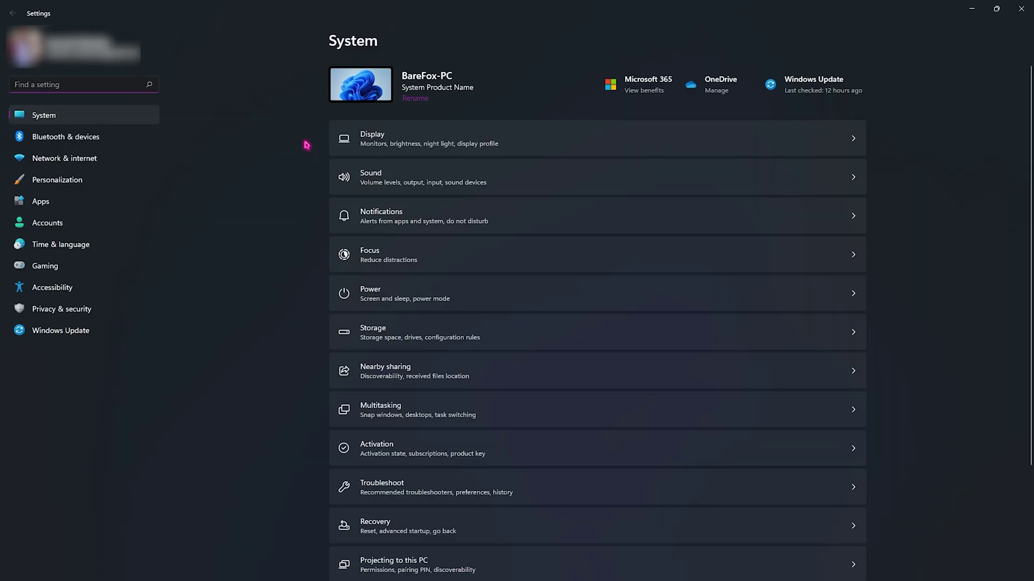
{"action": "left_click", "coordinate": [55, 333]}
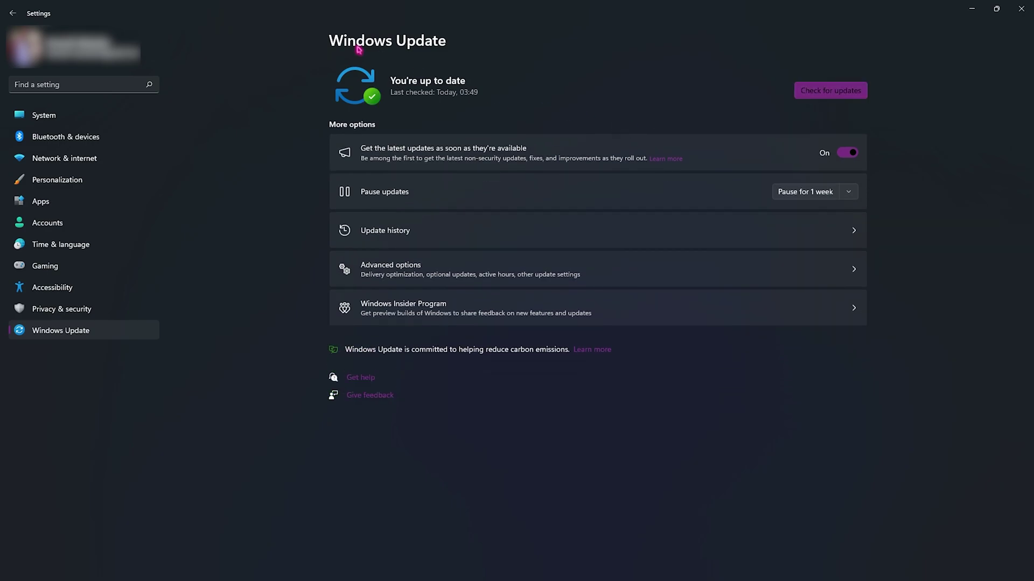
Confirm Game Mode is on, review Xbox Game Bar settings, then go to the Graphics page.
{"action": "left_click", "coordinate": [35, 268]}
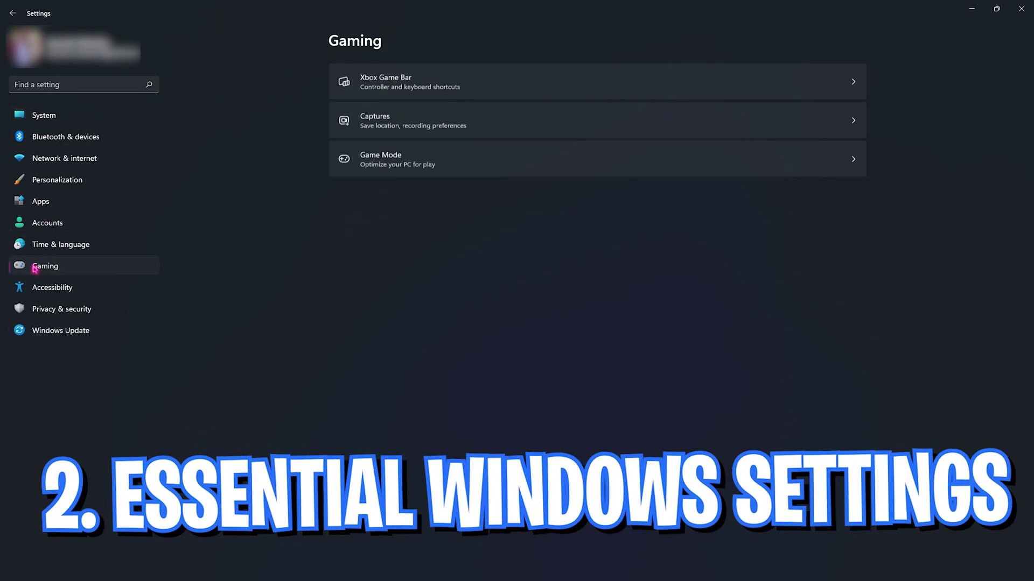
{"action": "left_click", "coordinate": [380, 160]}
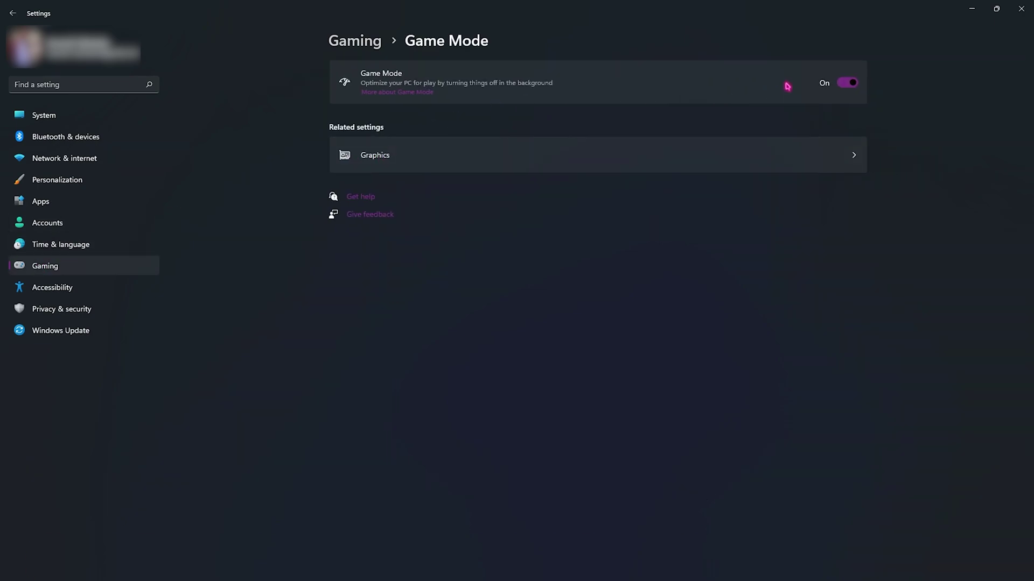
{"action": "left_click", "coordinate": [351, 43]}
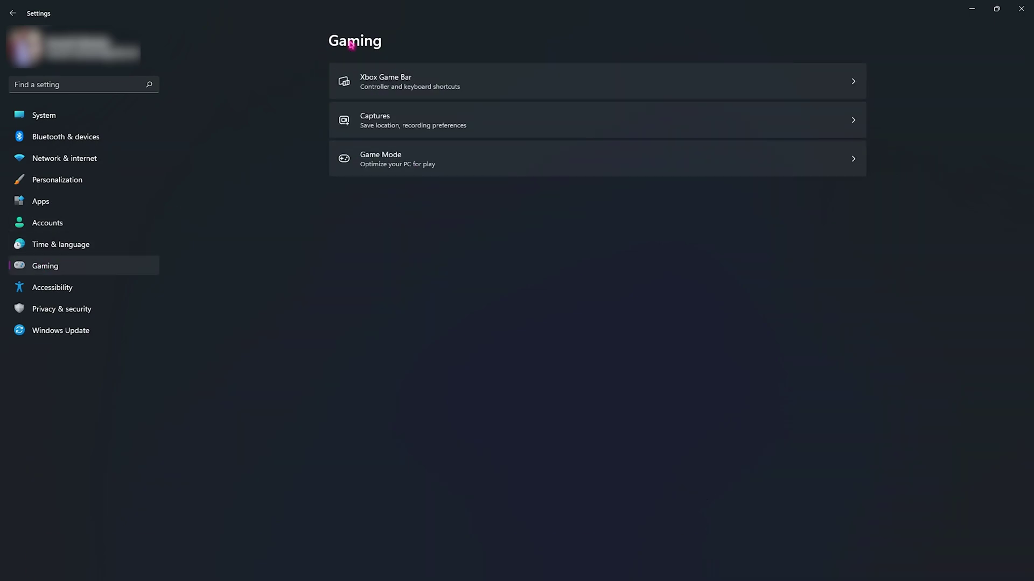
{"action": "left_click", "coordinate": [378, 86]}
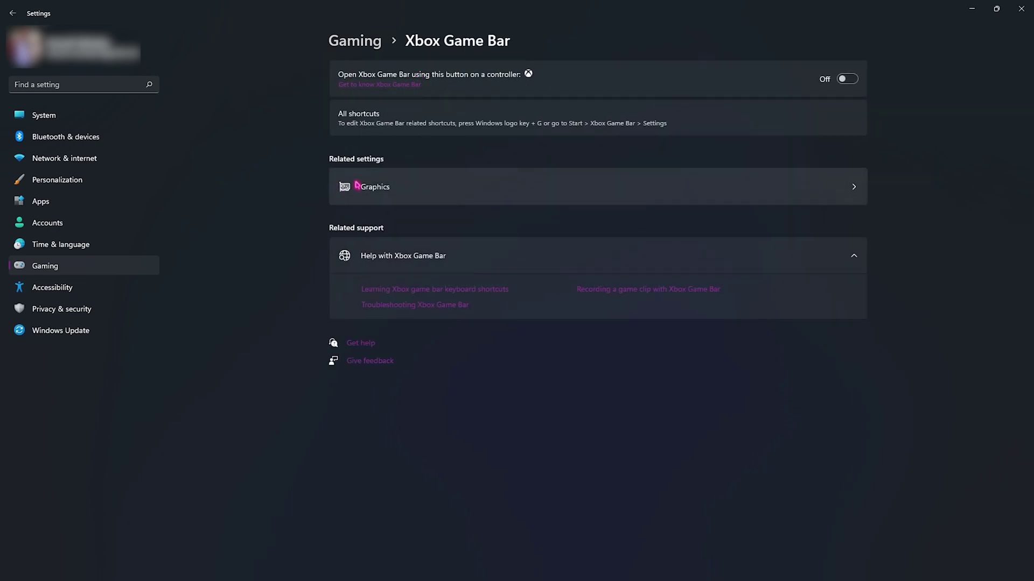
{"action": "left_click", "coordinate": [416, 192]}
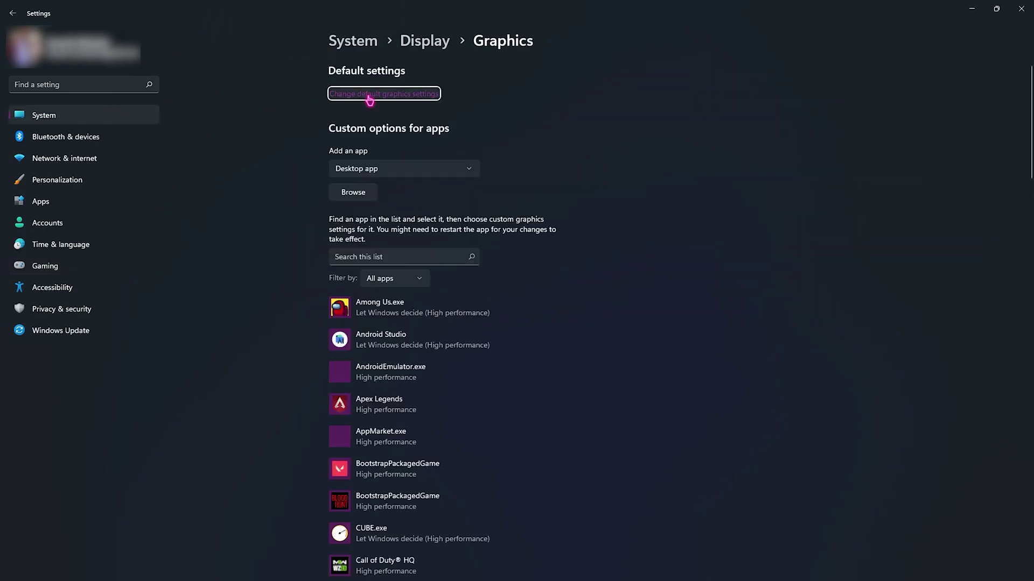
Verify hardware-accelerated GPU scheduling and windowed-game optimizations are On, then return to the Graphics list.
{"action": "left_click", "coordinate": [369, 95]}
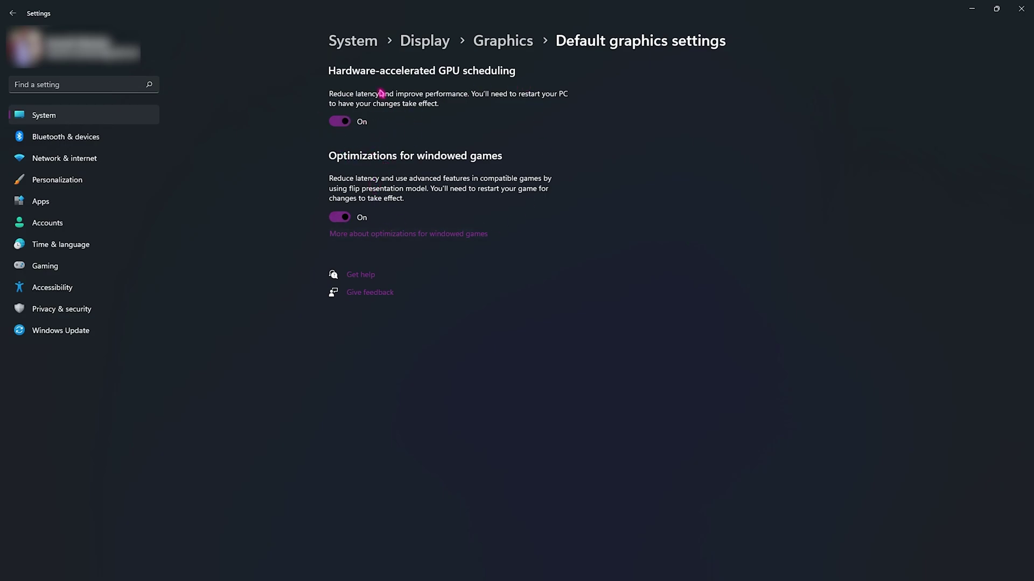
{"action": "left_click", "coordinate": [496, 48]}
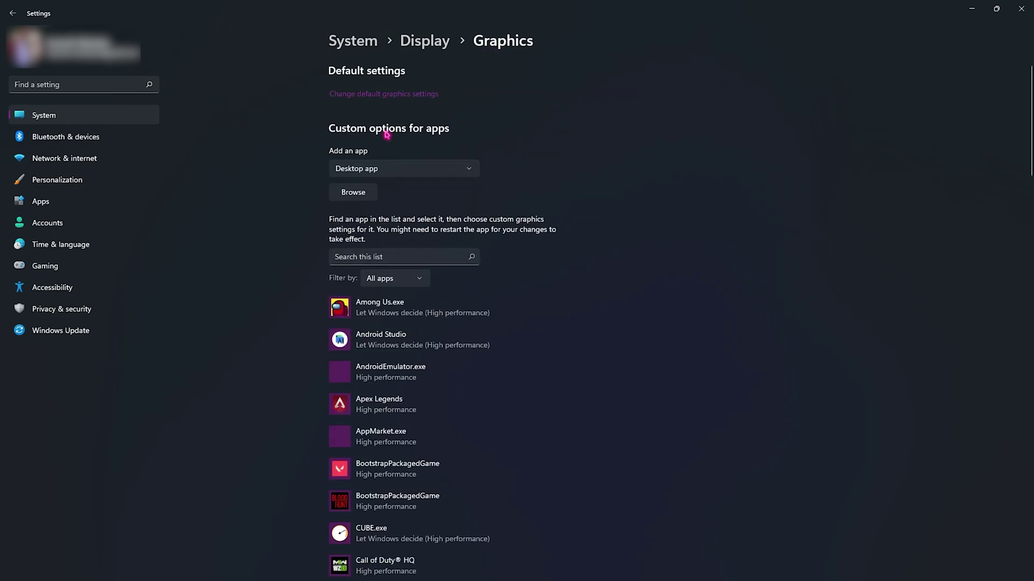
Find csgo.exe in the app list and save its graphics preference as High performance.
{"action": "scroll", "coordinate": [388, 288], "scroll_direction": "down", "scroll_amount": 5}
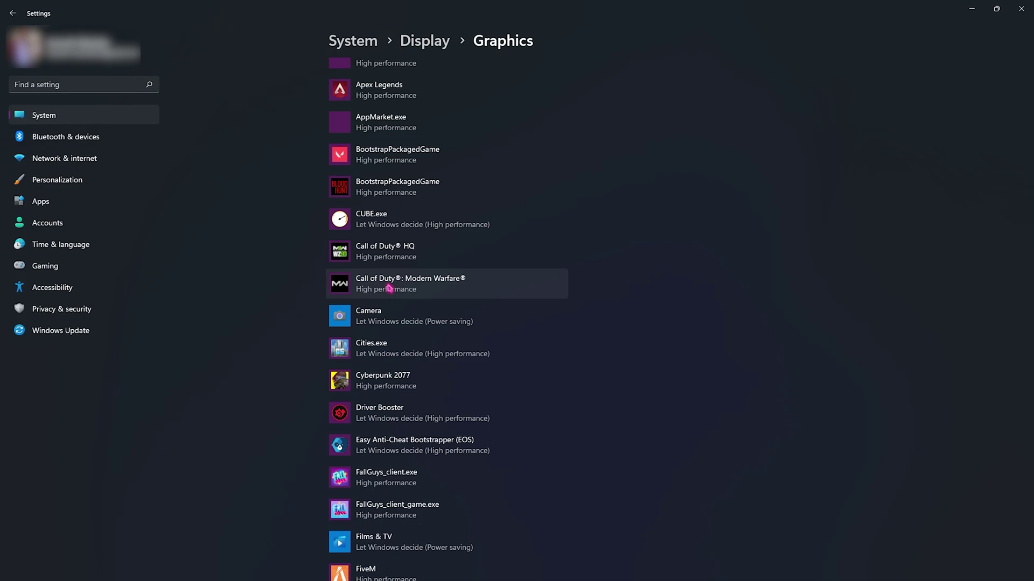
{"action": "scroll", "coordinate": [390, 288], "scroll_direction": "up", "scroll_amount": 3}
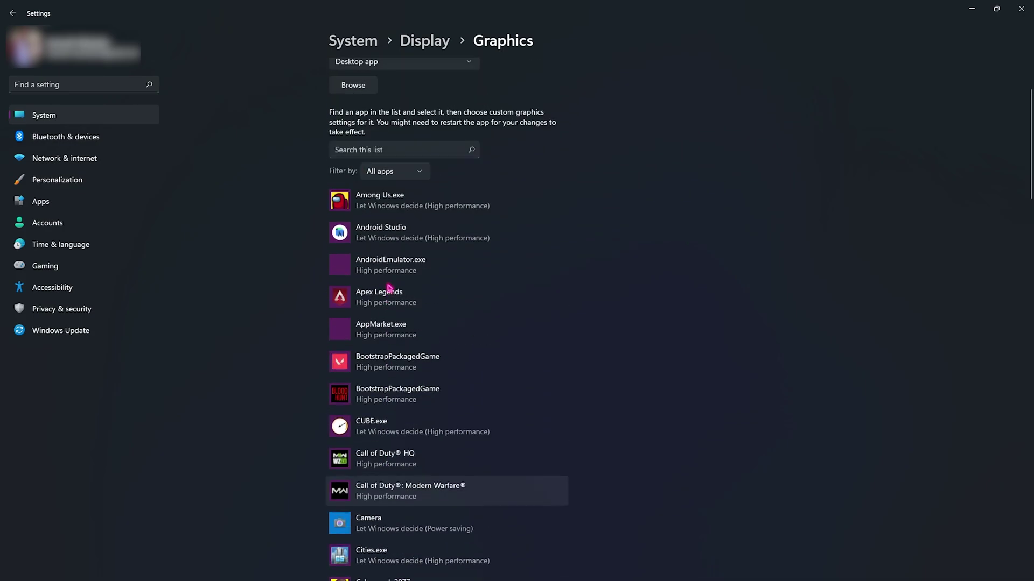
{"action": "scroll", "coordinate": [392, 291], "scroll_direction": "down", "scroll_amount": 7}
{"action": "scroll", "coordinate": [380, 334], "scroll_direction": "down", "scroll_amount": 18}
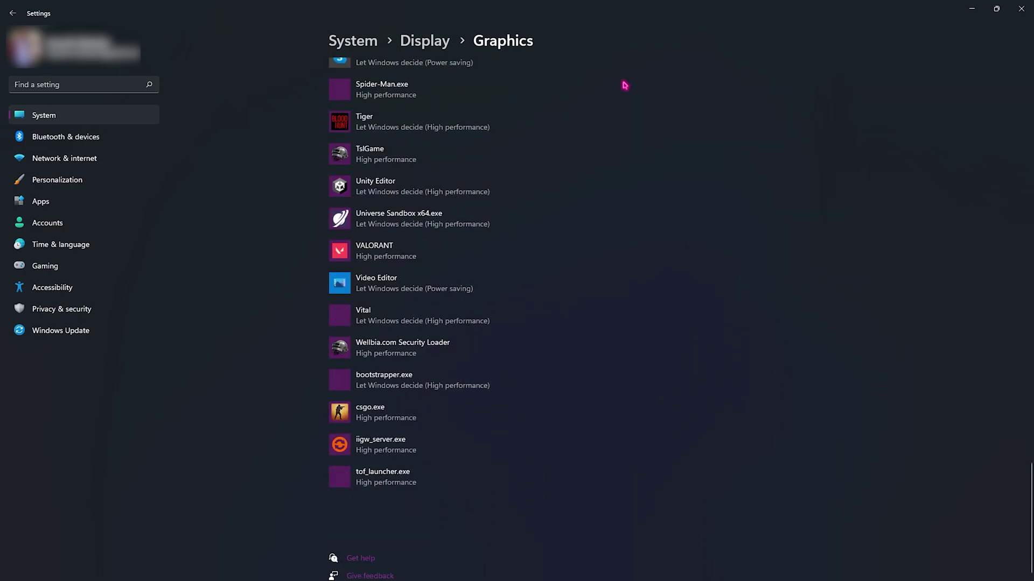
{"action": "scroll", "coordinate": [540, 162], "scroll_direction": "up", "scroll_amount": 20}
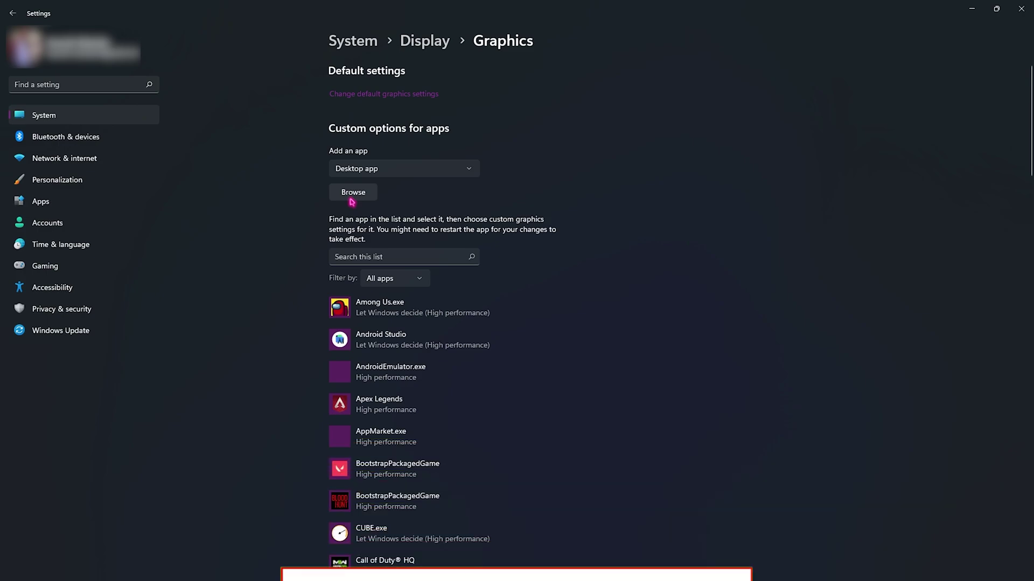
{"action": "scroll", "coordinate": [567, 334], "scroll_direction": "down", "scroll_amount": 20}
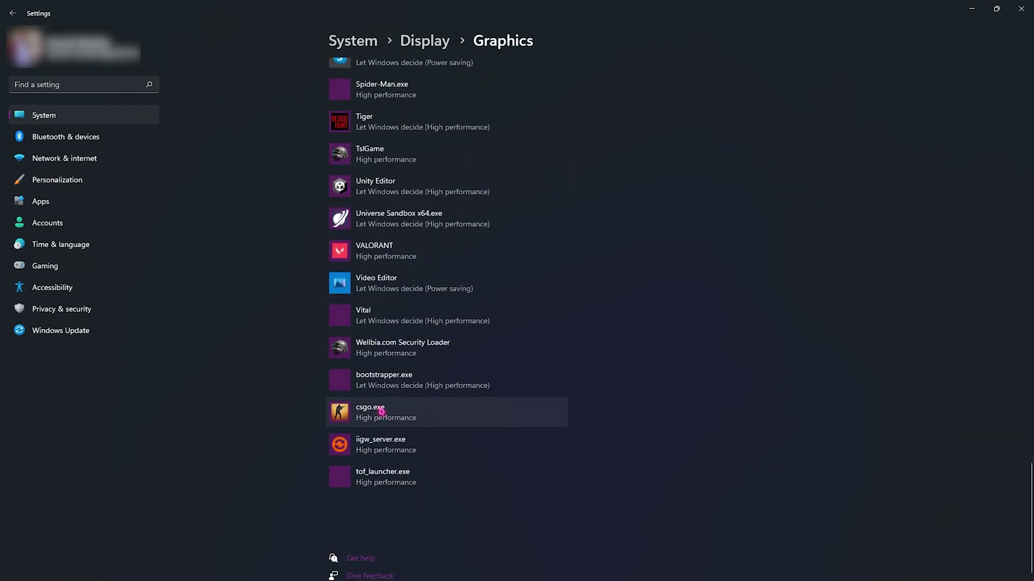
{"action": "left_click", "coordinate": [380, 412]}
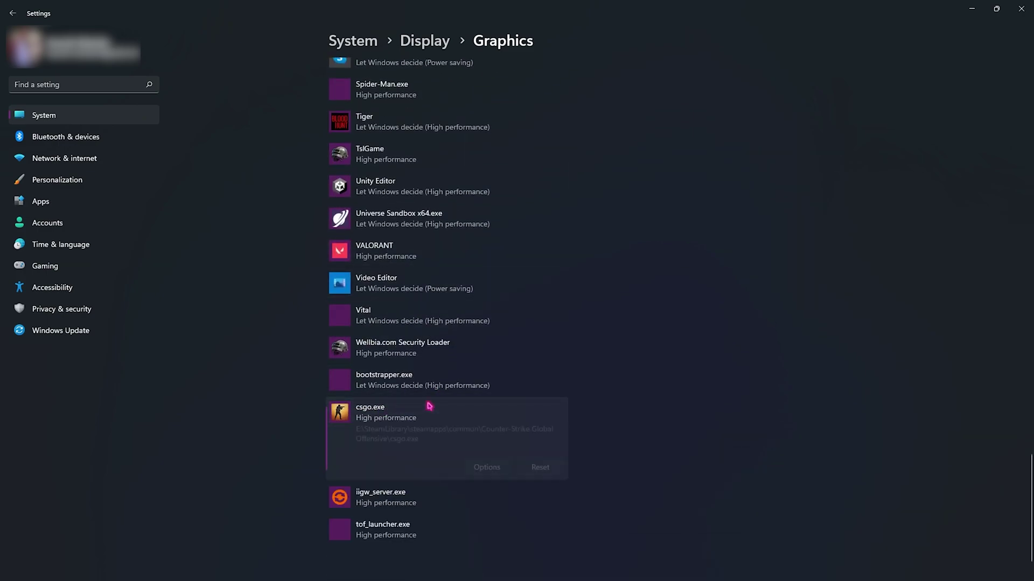
{"action": "left_click", "coordinate": [496, 471]}
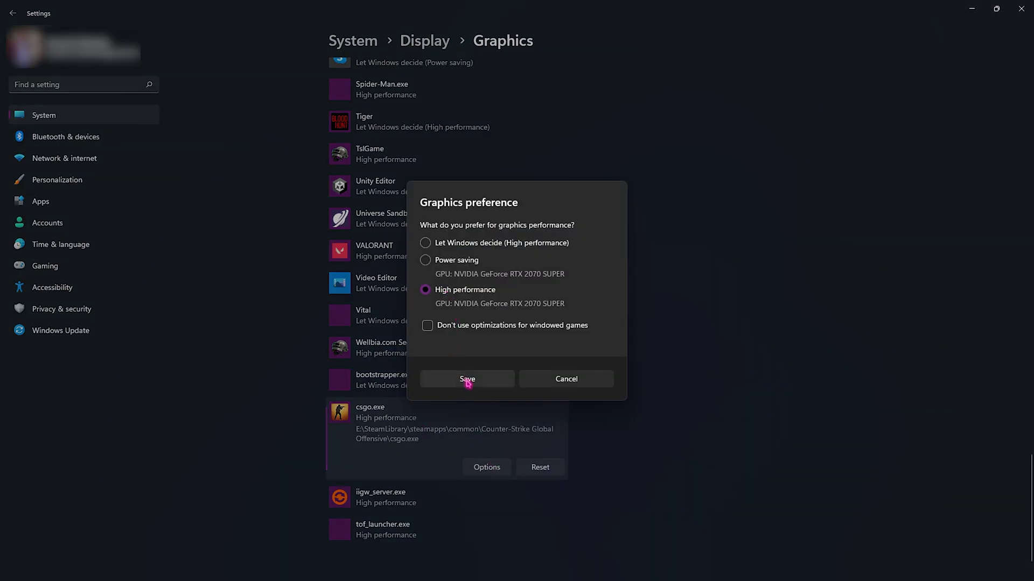
{"action": "left_click", "coordinate": [467, 381]}
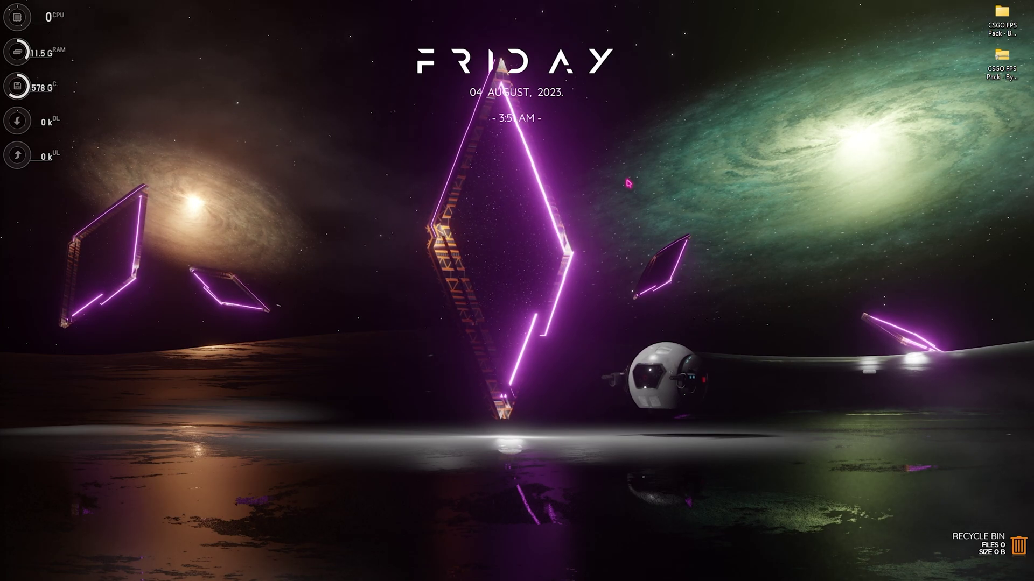
Set visual effects to best performance, keeping only thumbnails instead of icons and smooth screen-font edges.
{"action": "key", "text": "super"}
{"action": "type", "text": "adjust the appearance and performance of Windows"}
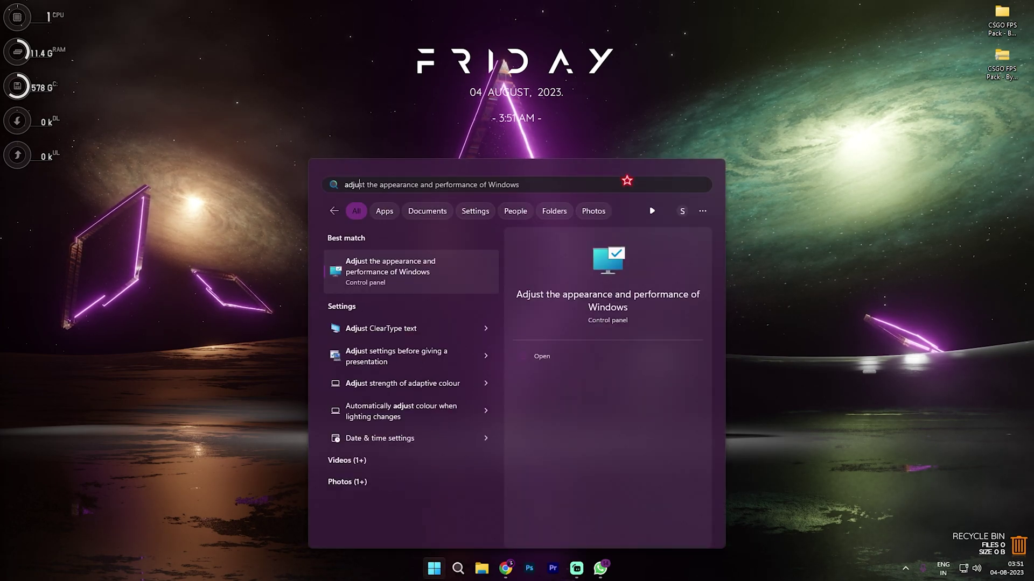
{"action": "key", "text": "Return"}
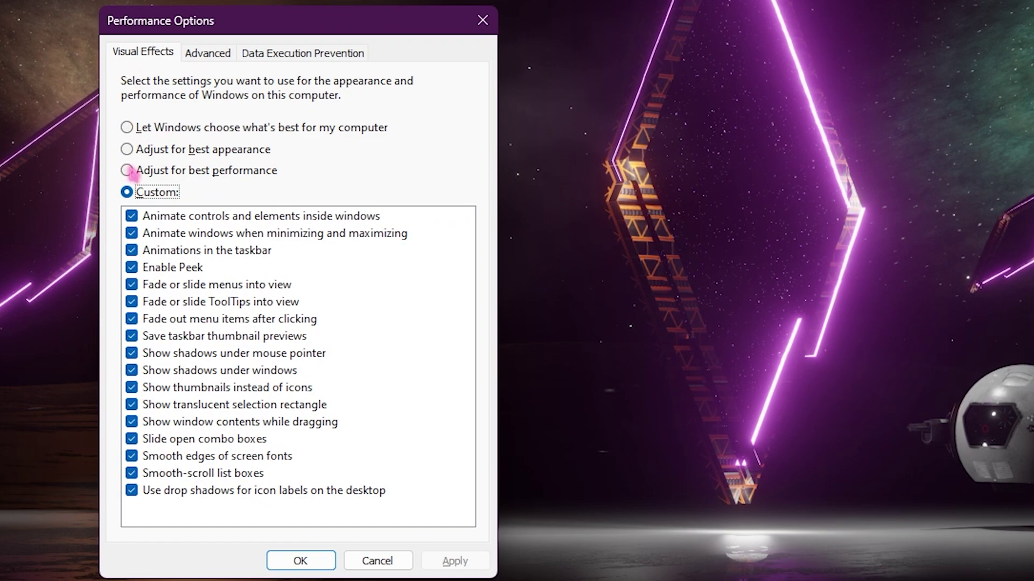
{"action": "left_click", "coordinate": [164, 237]}
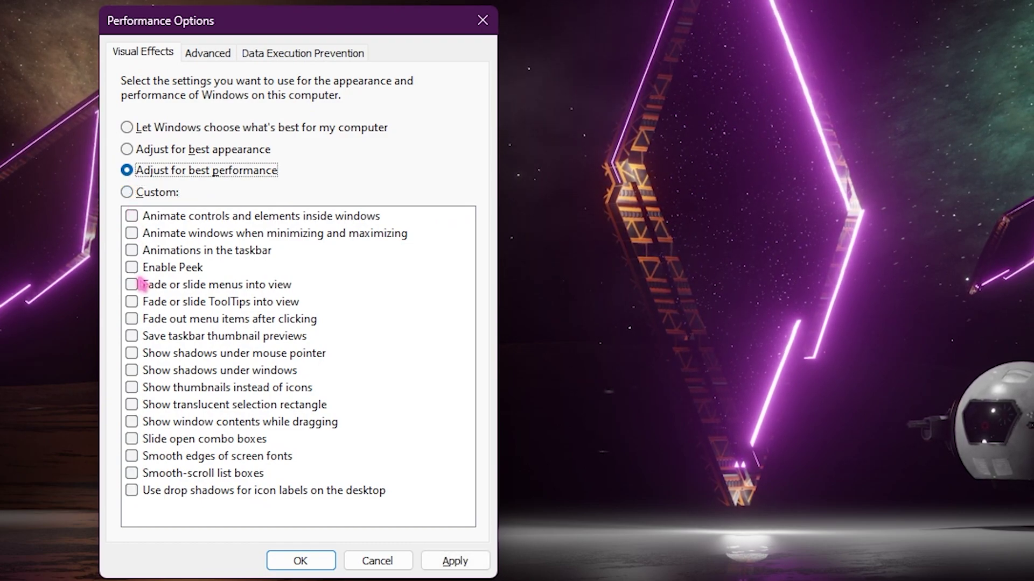
{"action": "left_click", "coordinate": [132, 388]}
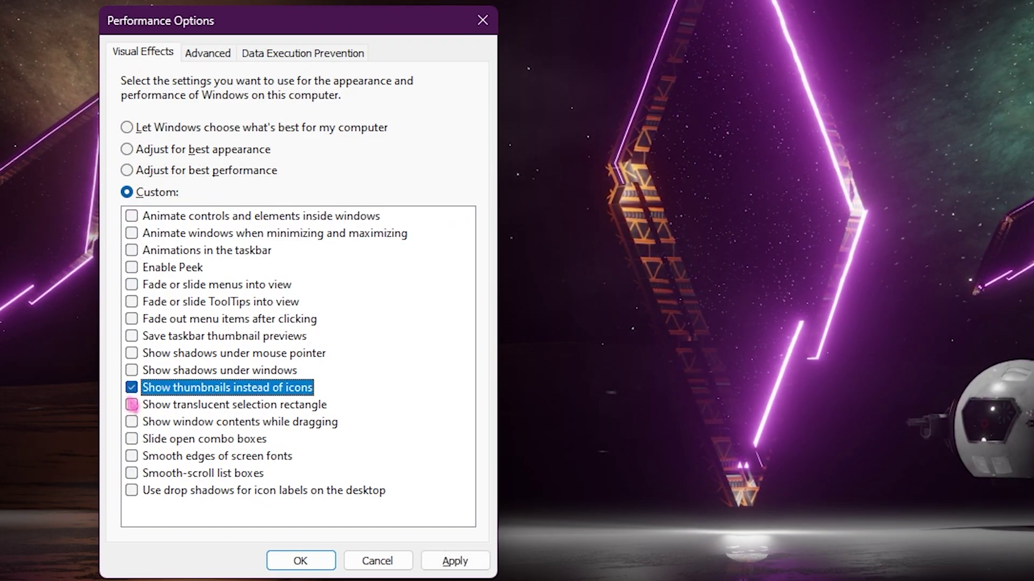
{"action": "left_click", "coordinate": [132, 457]}
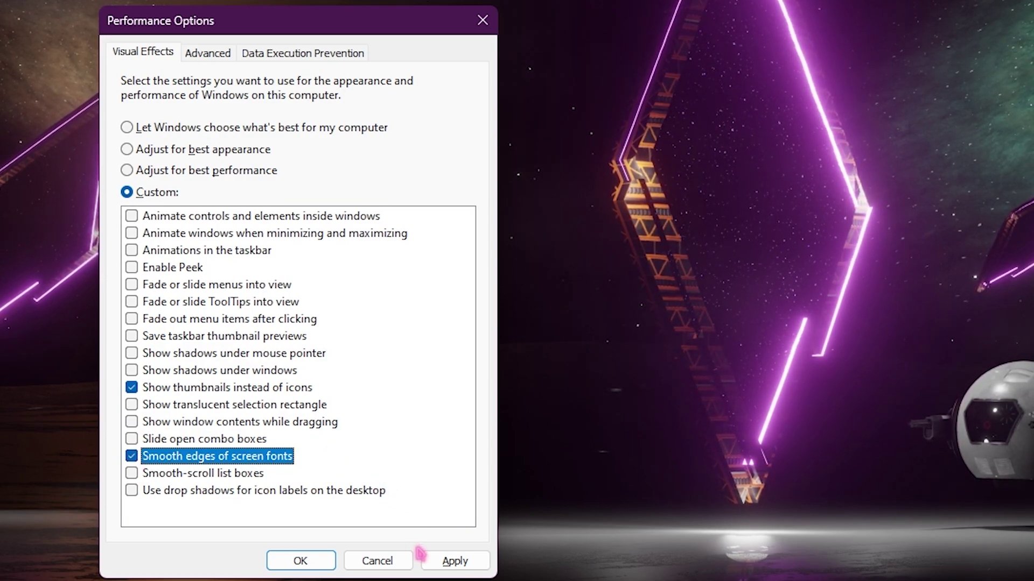
{"action": "left_click", "coordinate": [323, 561]}
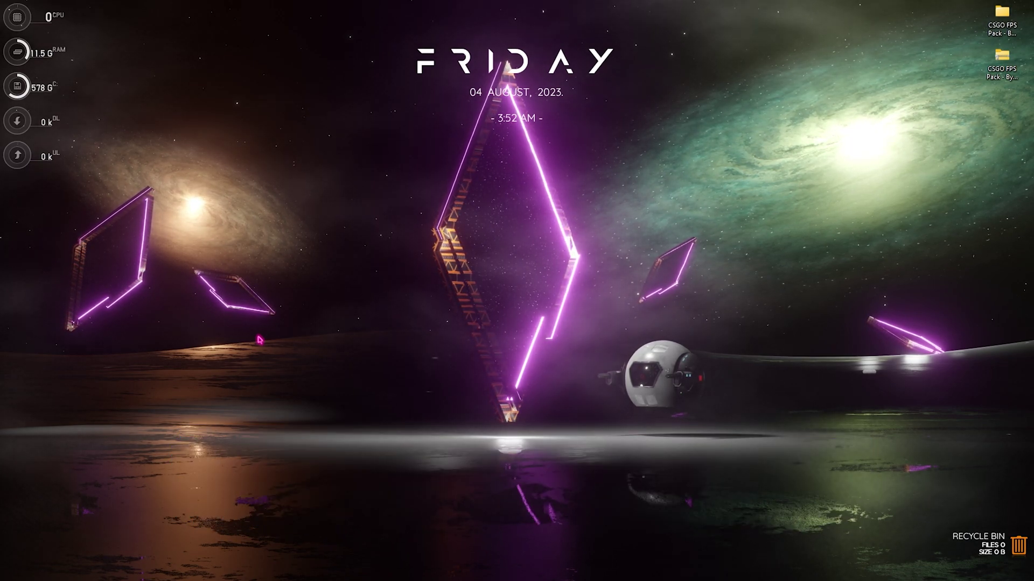
Using msconfig, set the boot Number of processors to 24 and apply the change.
{"action": "key", "text": "super+r"}
{"action": "type", "text": "msconfig"}
{"action": "key", "text": "Return"}
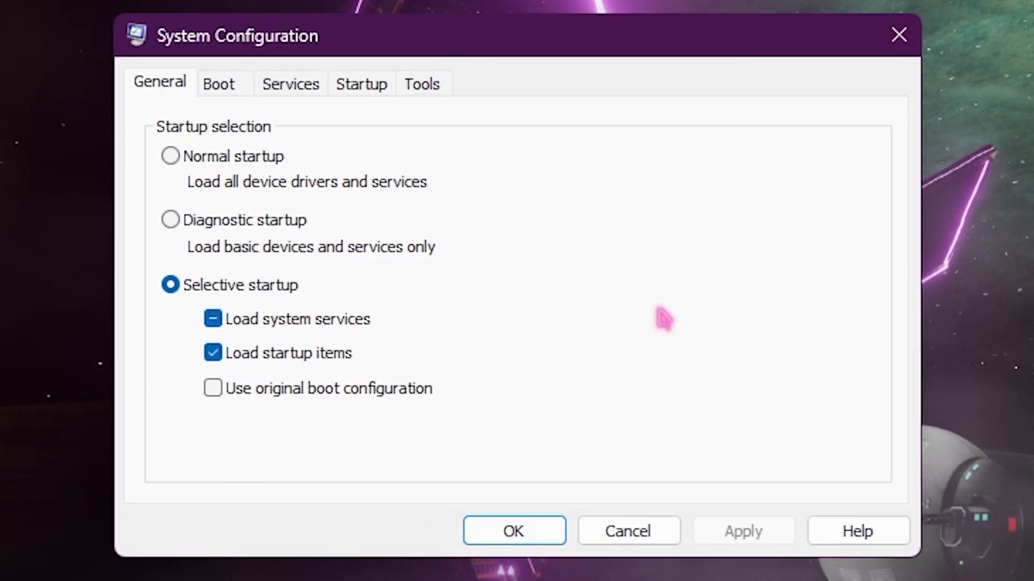
{"action": "left_click", "coordinate": [237, 94]}
{"action": "left_click", "coordinate": [249, 291]}
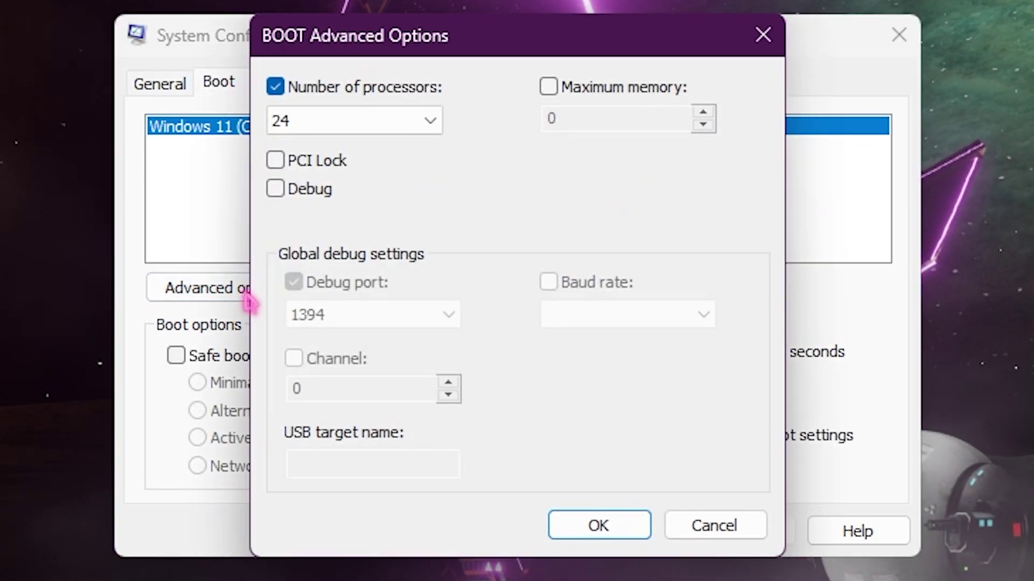
{"action": "left_click", "coordinate": [334, 120]}
{"action": "left_click", "coordinate": [317, 563]}
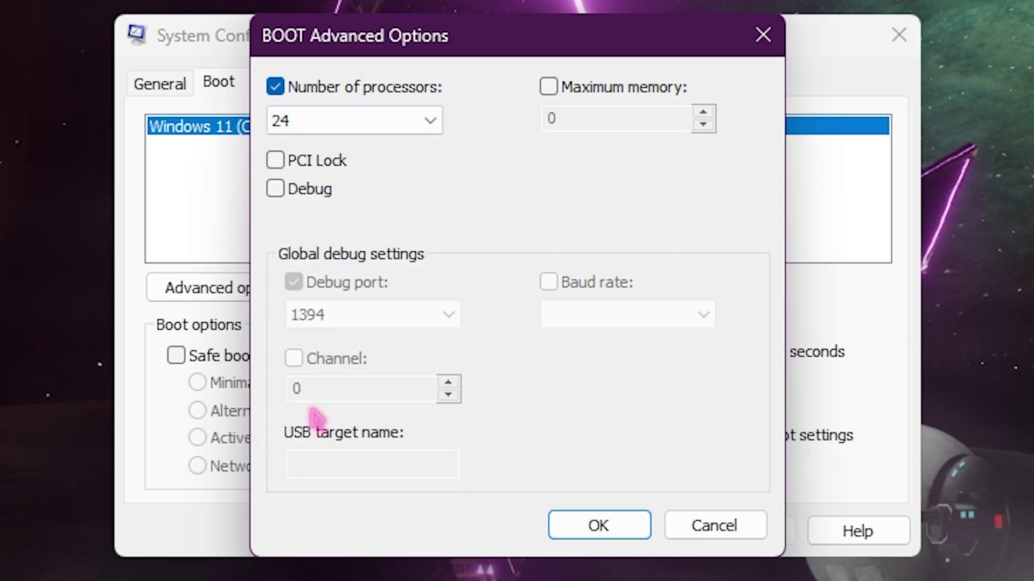
{"action": "left_click", "coordinate": [599, 527]}
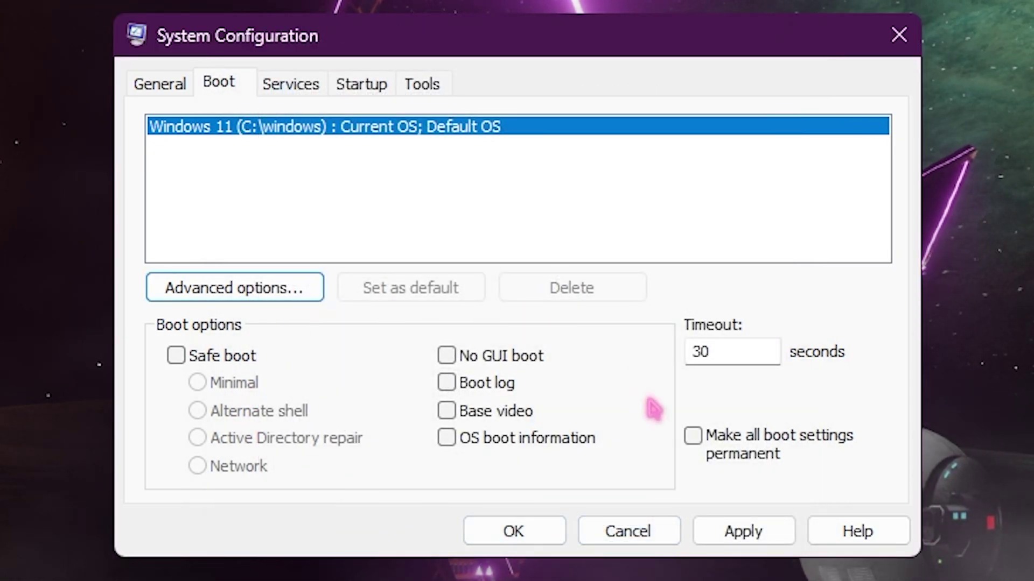
{"action": "left_click", "coordinate": [760, 532]}
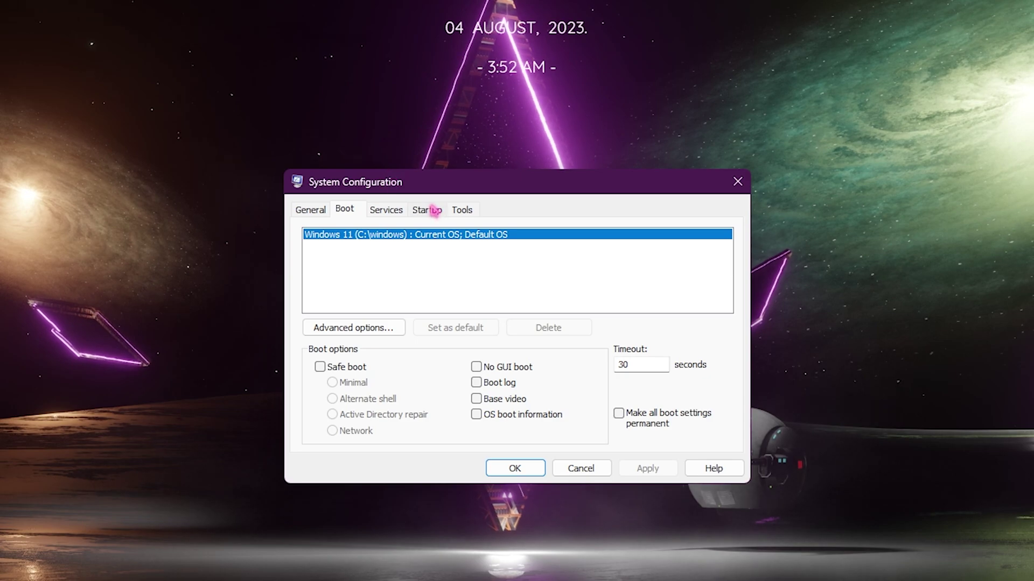
Open Task Manager's Startup apps list and scroll through which apps are enabled.
{"action": "left_click", "coordinate": [364, 85]}
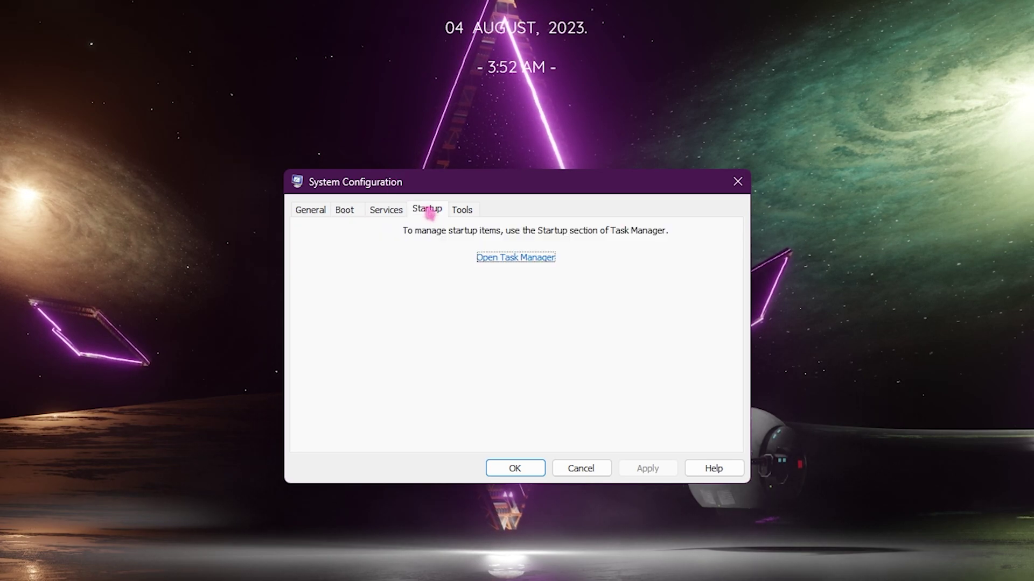
{"action": "left_click", "coordinate": [517, 259]}
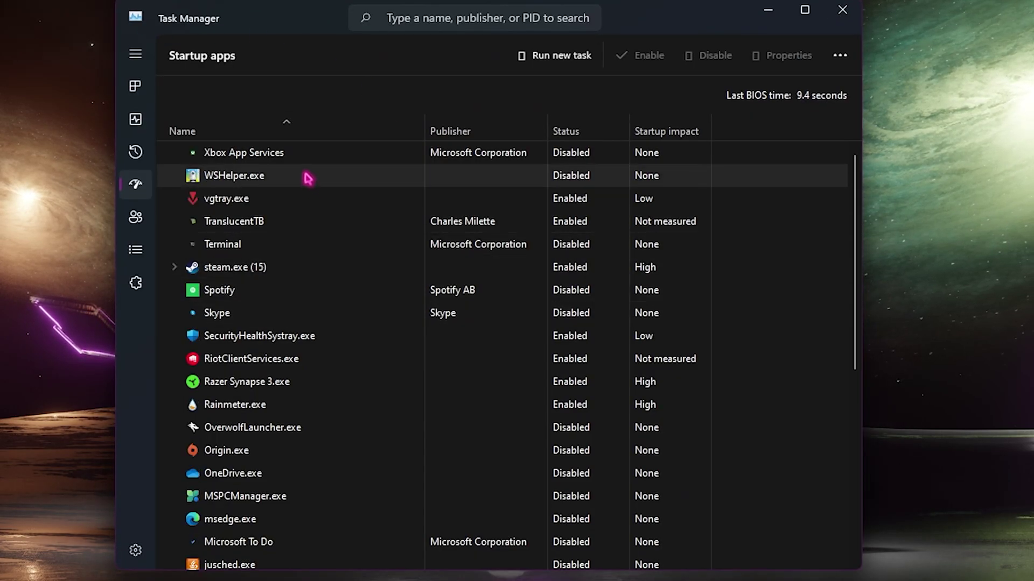
{"action": "scroll", "coordinate": [372, 423], "scroll_direction": "down", "scroll_amount": 2}
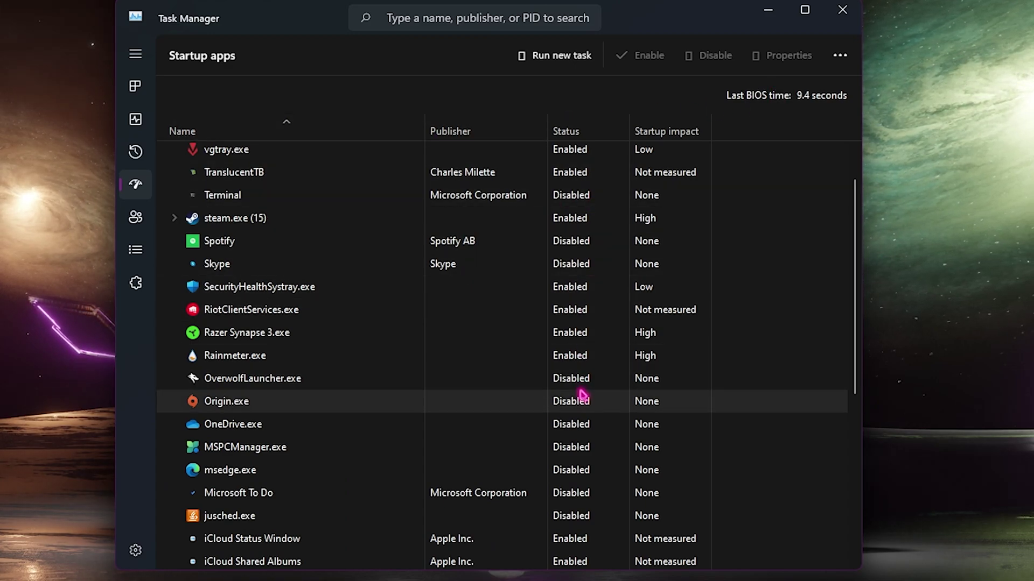
{"action": "scroll", "coordinate": [581, 396], "scroll_direction": "up", "scroll_amount": 1}
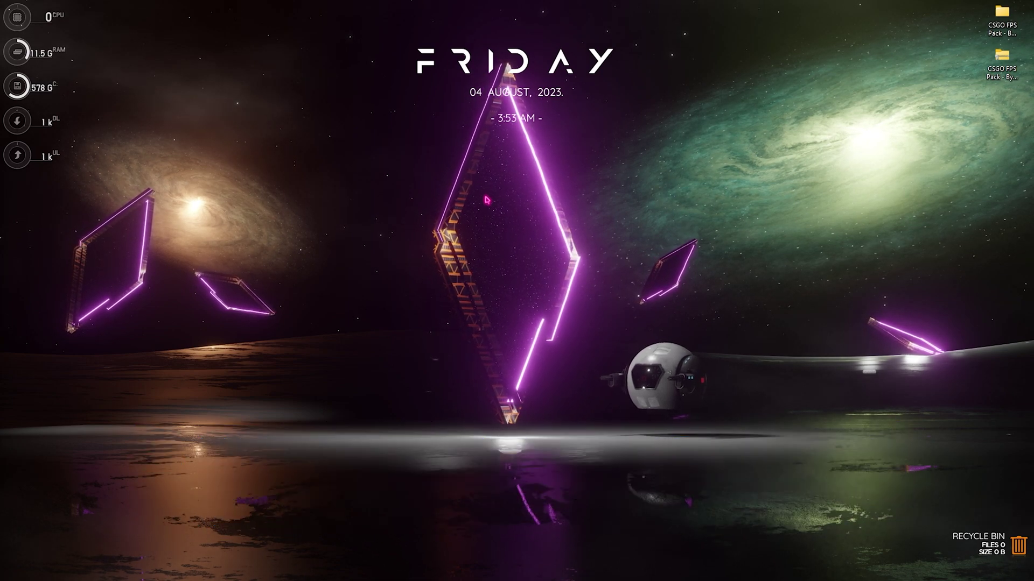
From Local Disk (C:) Properties > Tools, run an error check and scan the drive anyway.
{"action": "key", "text": "super"}
{"action": "type", "text": "fall"}
{"action": "key", "text": "super+e"}
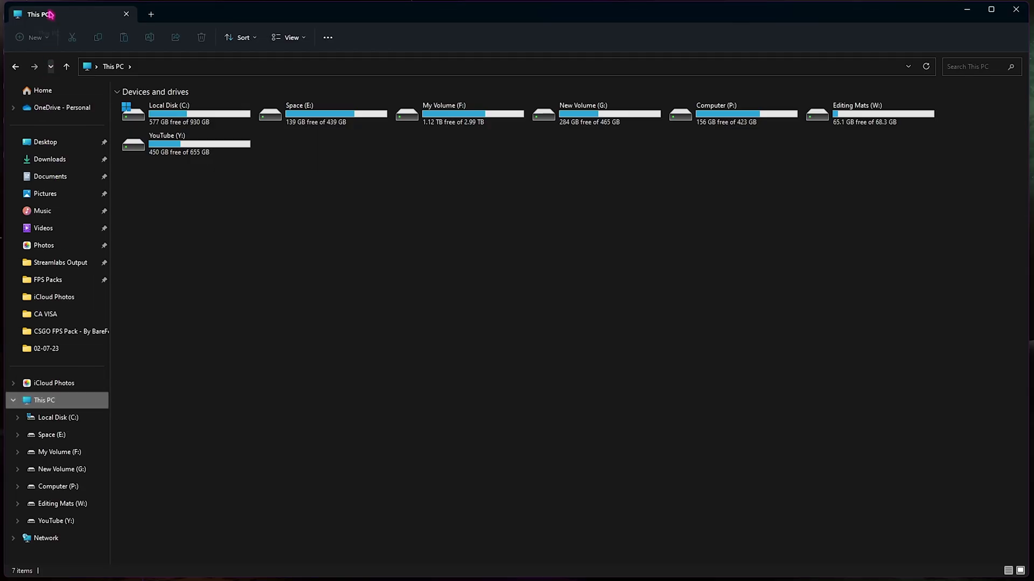
{"action": "left_click", "coordinate": [184, 117]}
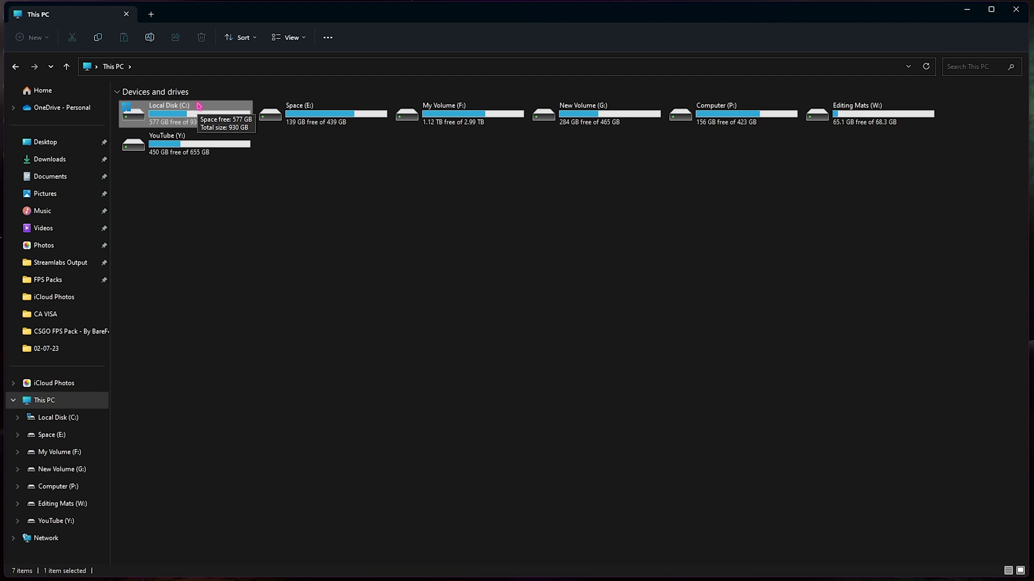
{"action": "right_click", "coordinate": [183, 112]}
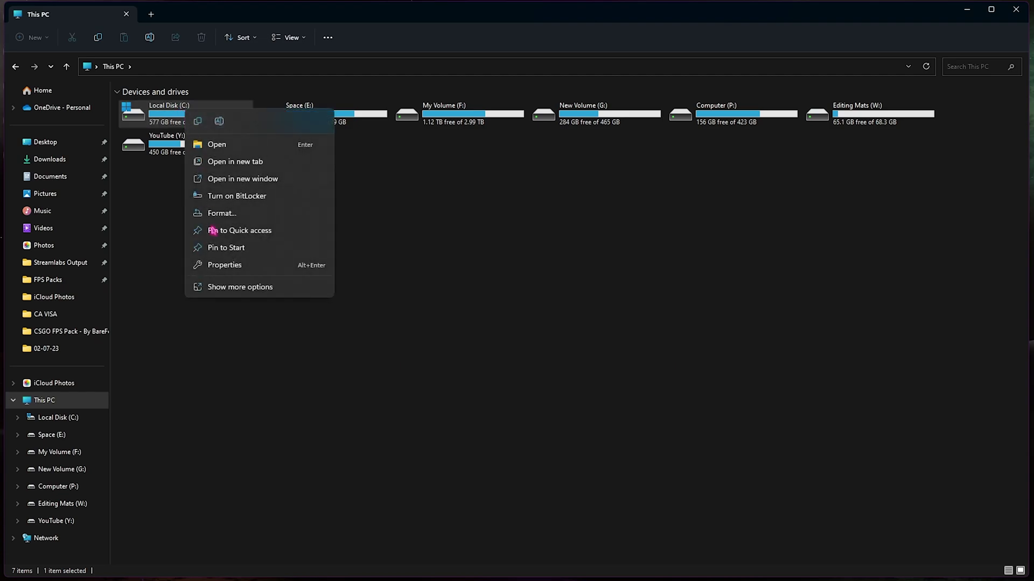
{"action": "left_click", "coordinate": [221, 266]}
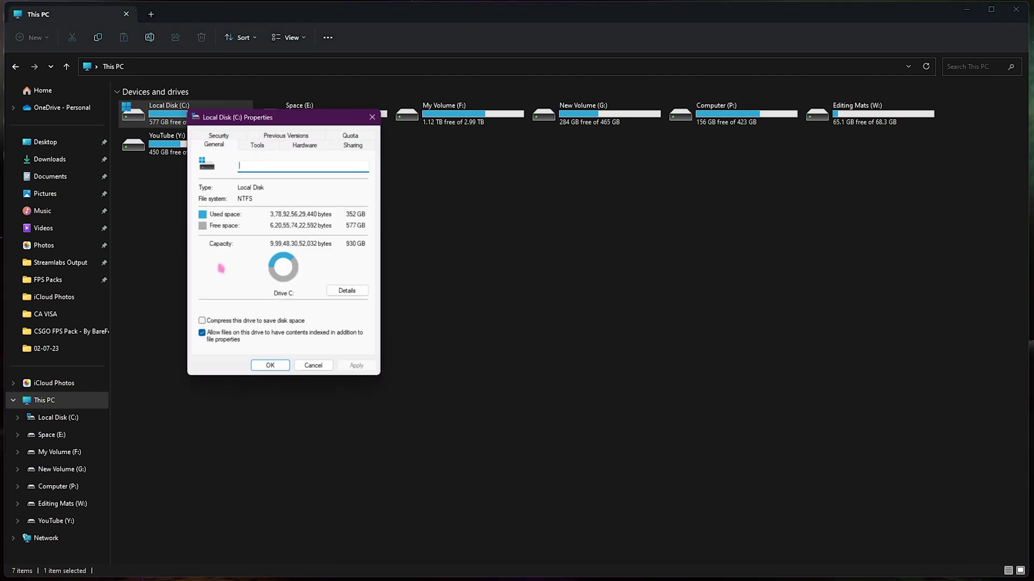
{"action": "left_click", "coordinate": [256, 146]}
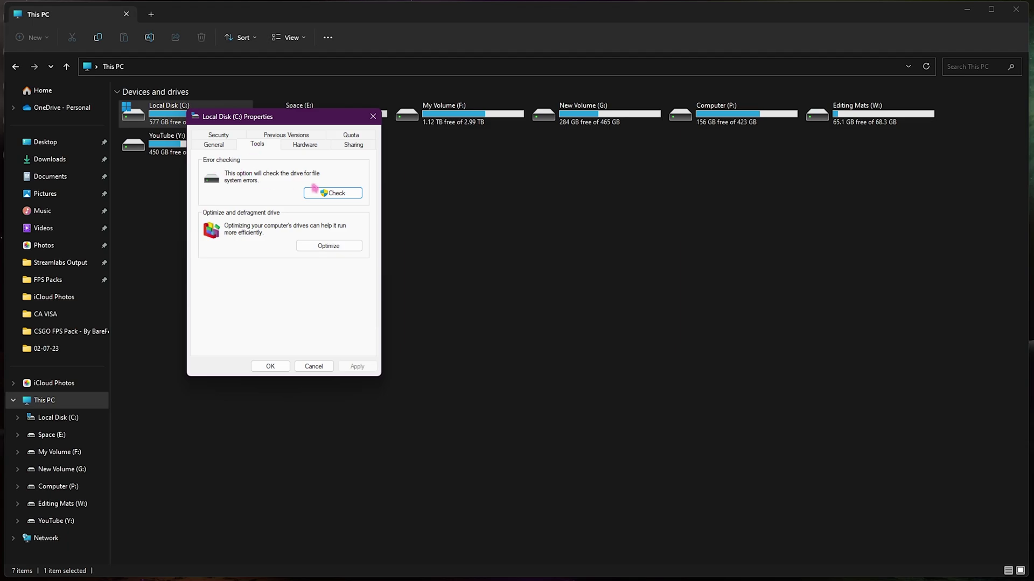
{"action": "left_click", "coordinate": [326, 192]}
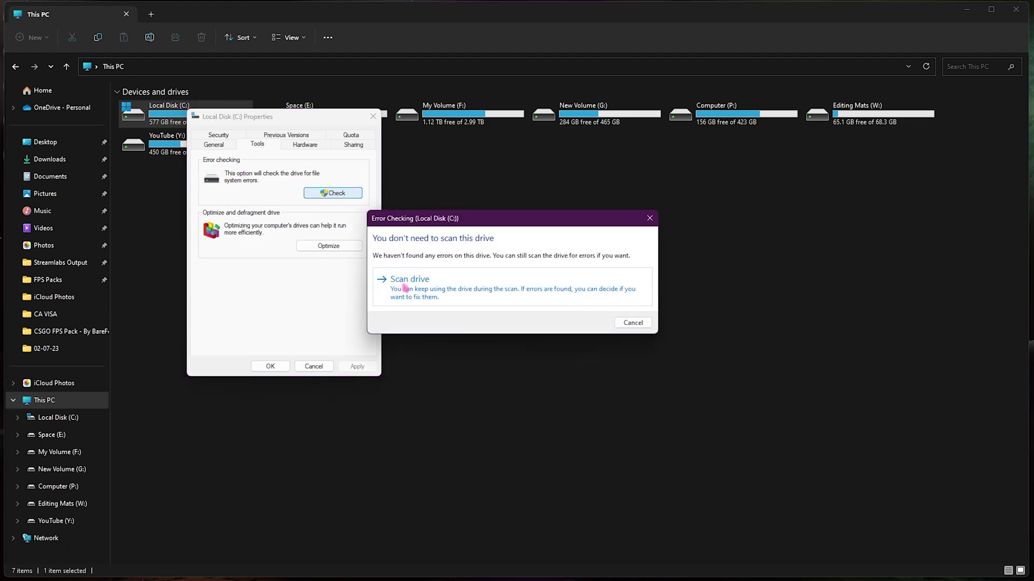
{"action": "left_click", "coordinate": [405, 286]}
{"action": "left_click_drag", "start_coordinate": [441, 216], "coordinate": [512, 192]}
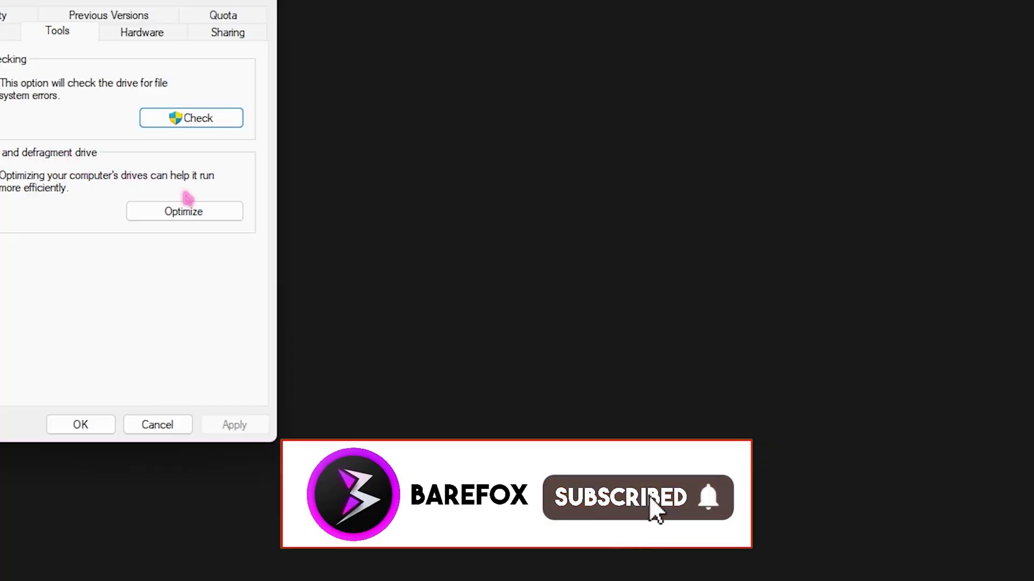
In Optimize Drives, analyze Space (E:) for fragmentation and optimize (trim) the C: drive.
{"action": "left_click", "coordinate": [185, 214]}
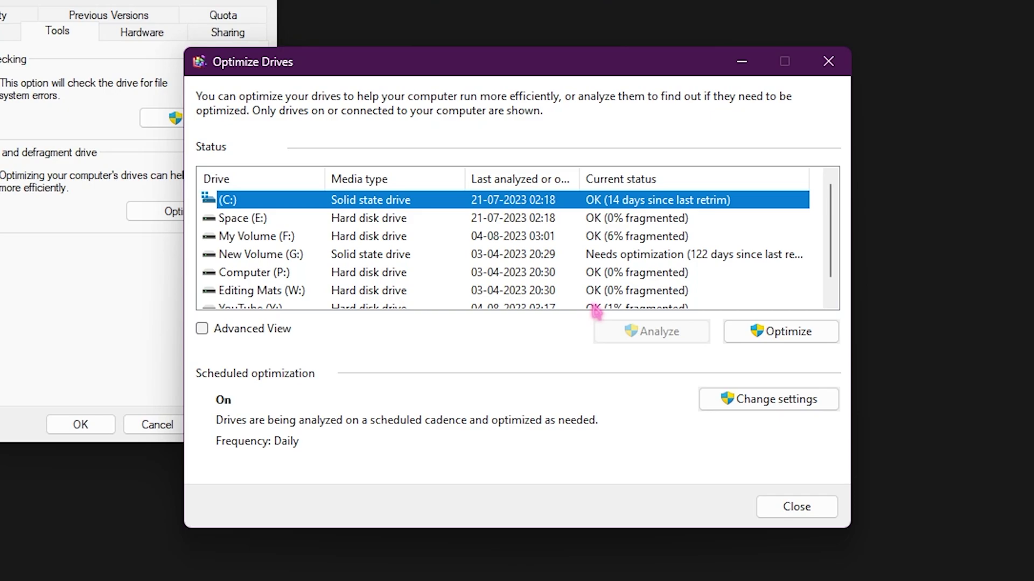
{"action": "left_click", "coordinate": [398, 222]}
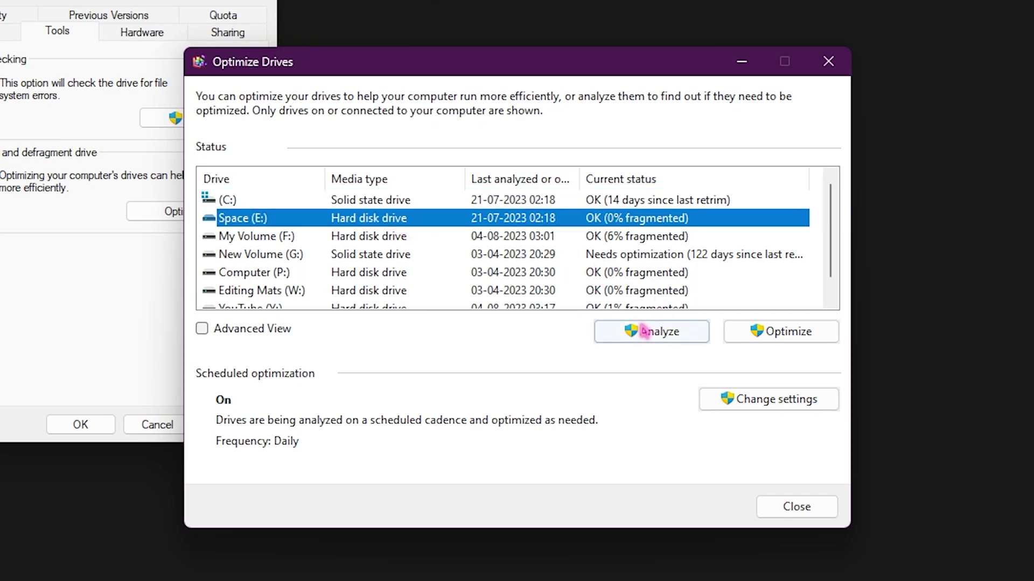
{"action": "left_click", "coordinate": [651, 334]}
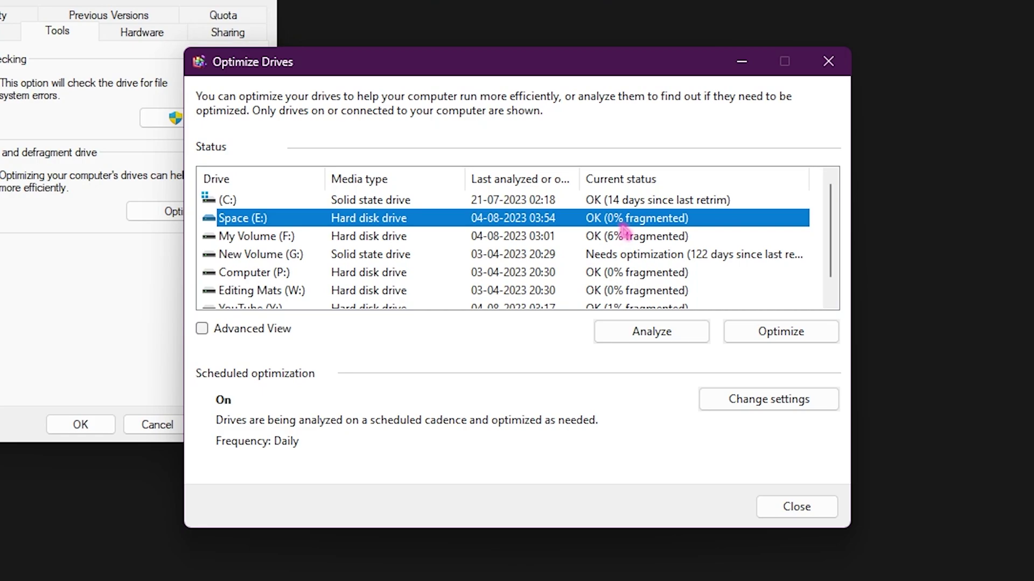
{"action": "left_click", "coordinate": [410, 208]}
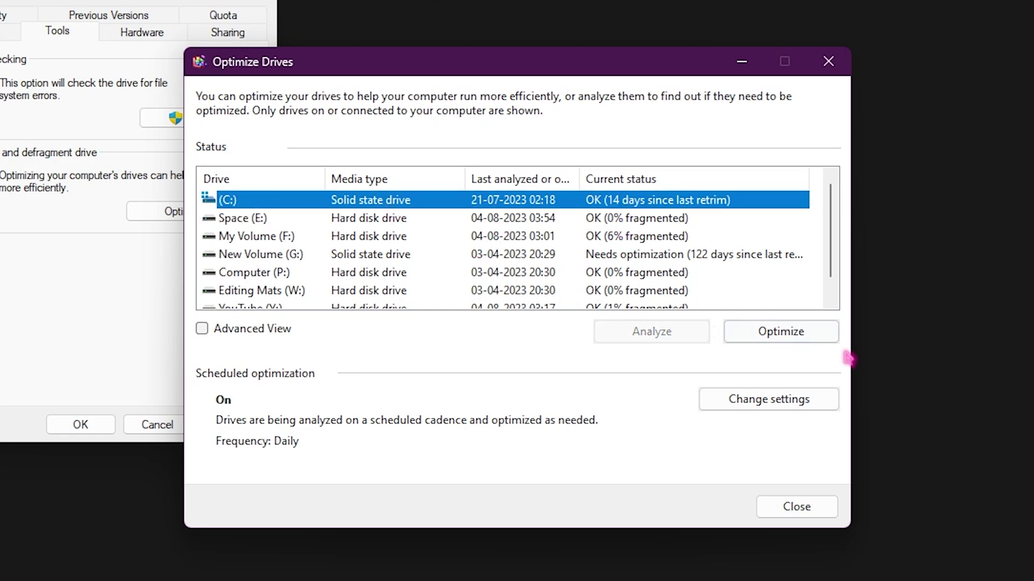
{"action": "left_click", "coordinate": [771, 337]}
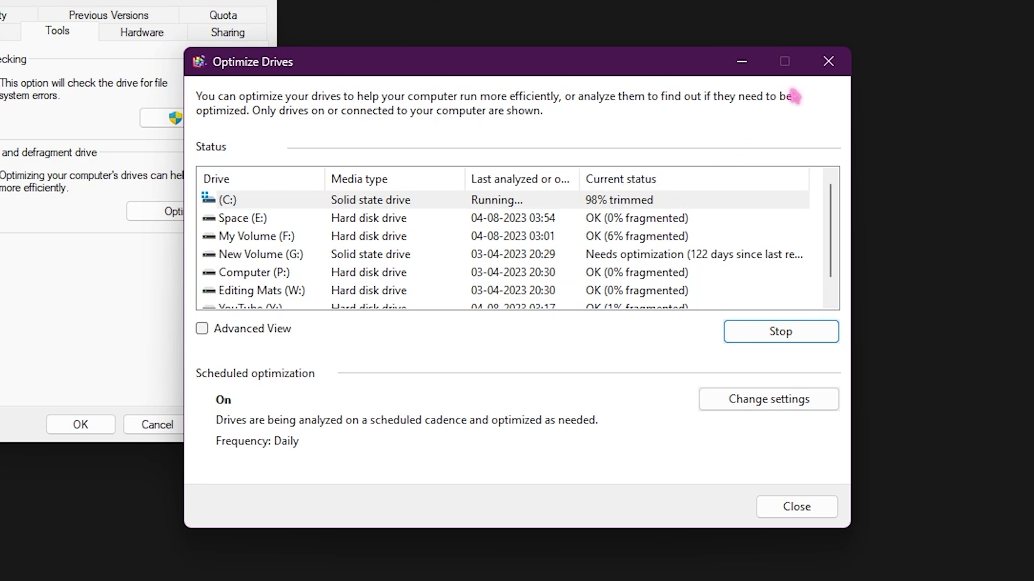
{"action": "left_click", "coordinate": [796, 503]}
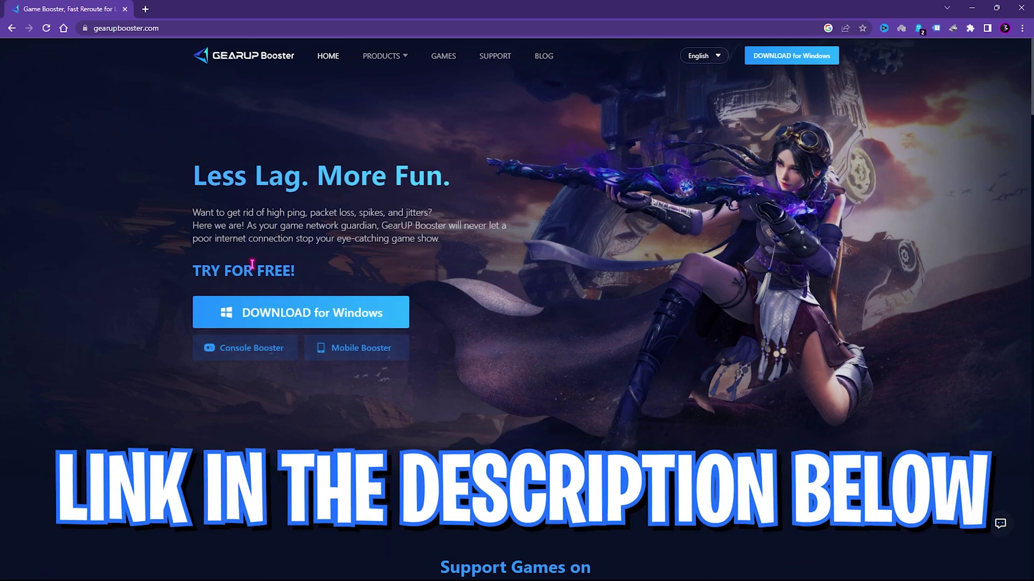
Download the GearUP Booster installer for Windows from gearupbooster.com.
{"action": "left_click", "coordinate": [268, 313]}
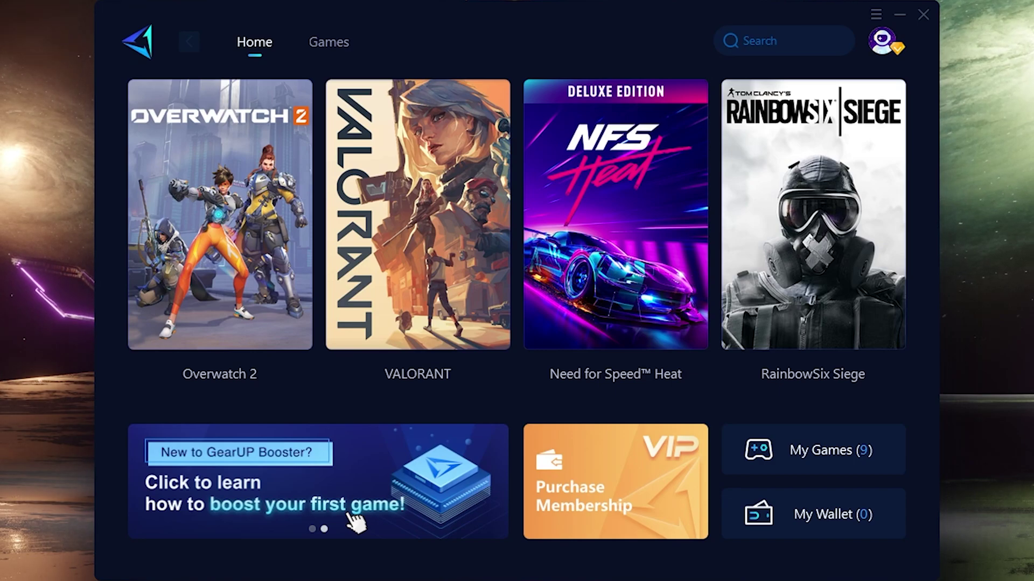
Boost CS:GO from the Games catalogue through a Middle East Dubai node, reaching 79 ms ping.
{"action": "left_click", "coordinate": [332, 43]}
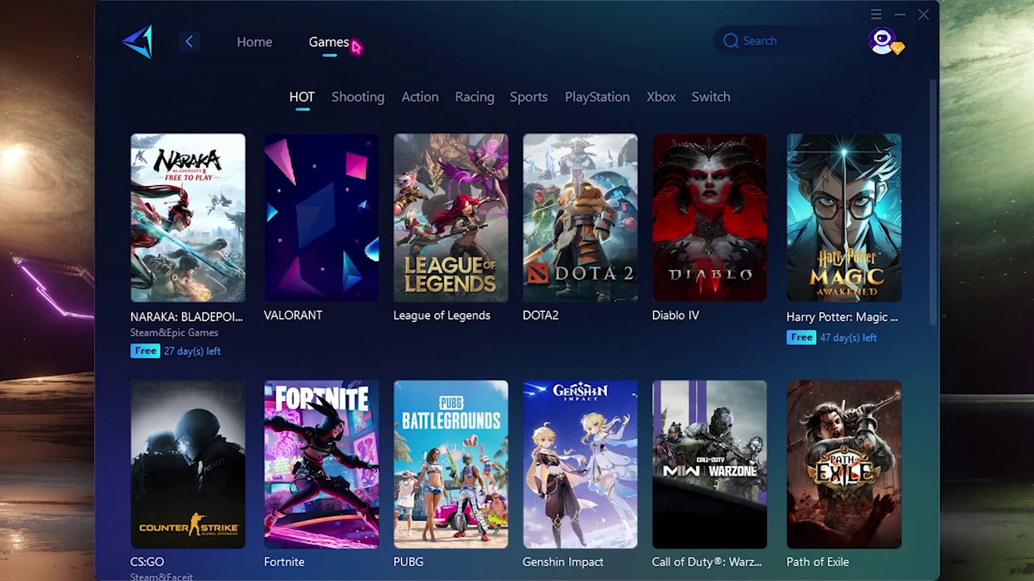
{"action": "mouse_move", "coordinate": [162, 509]}
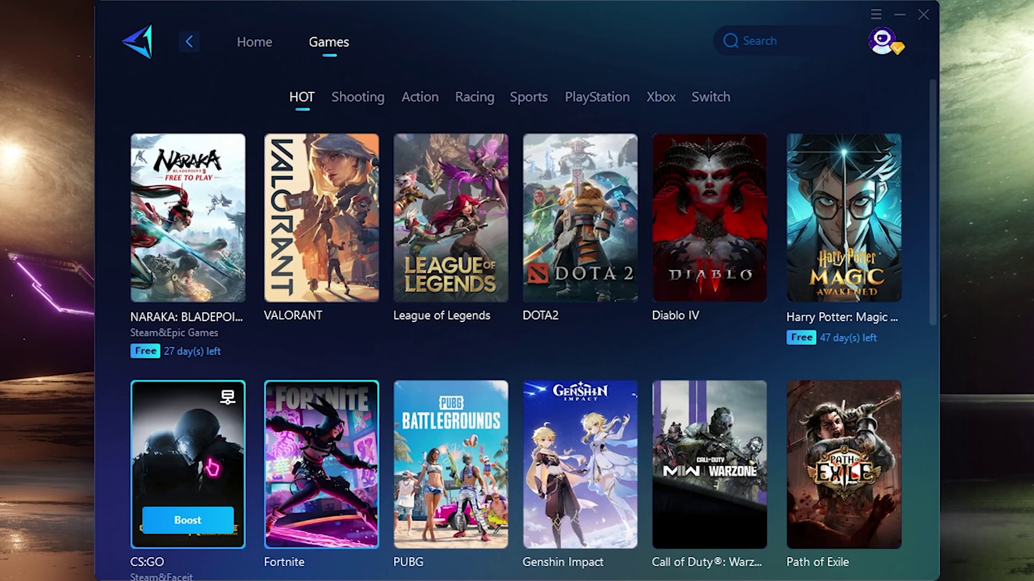
{"action": "left_click", "coordinate": [191, 520]}
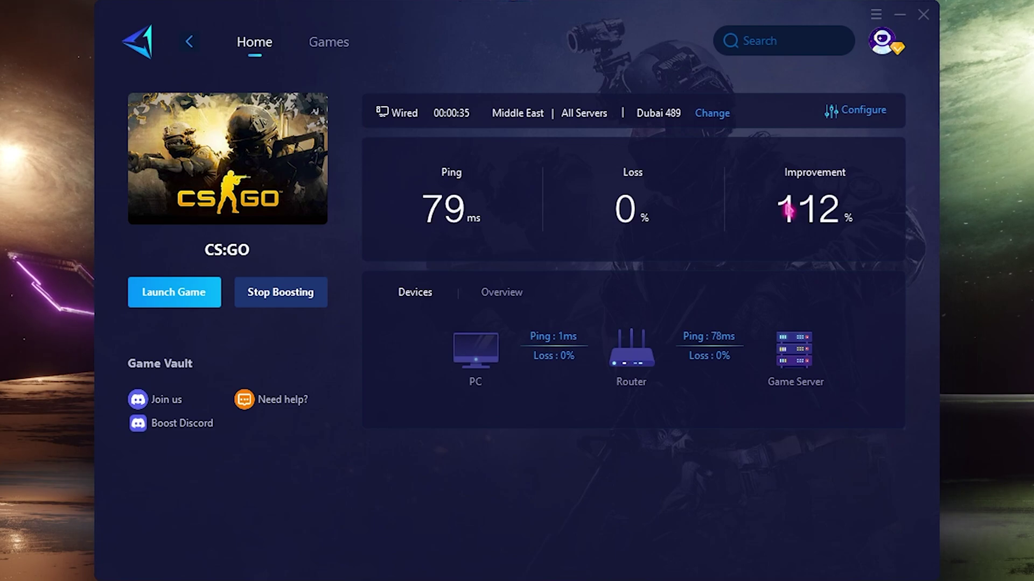
{"action": "left_click", "coordinate": [882, 41]}
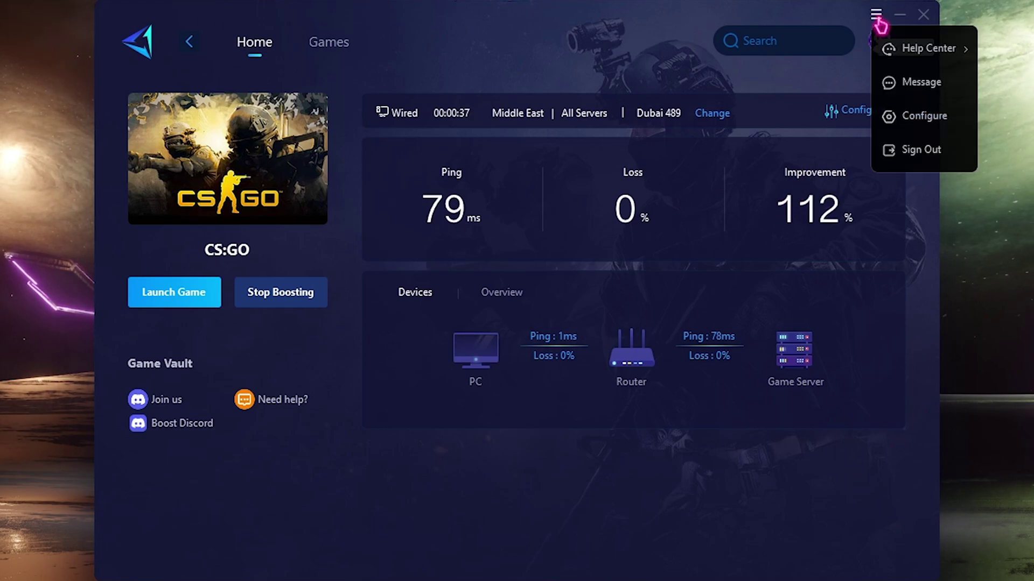
{"action": "left_click", "coordinate": [913, 119]}
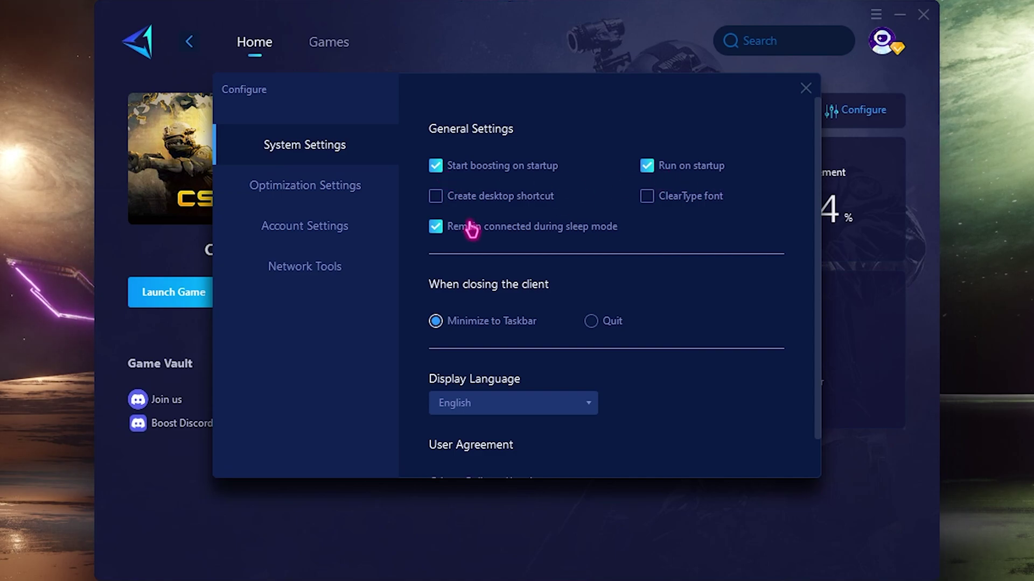
{"action": "scroll", "coordinate": [539, 314], "scroll_direction": "down", "scroll_amount": 1}
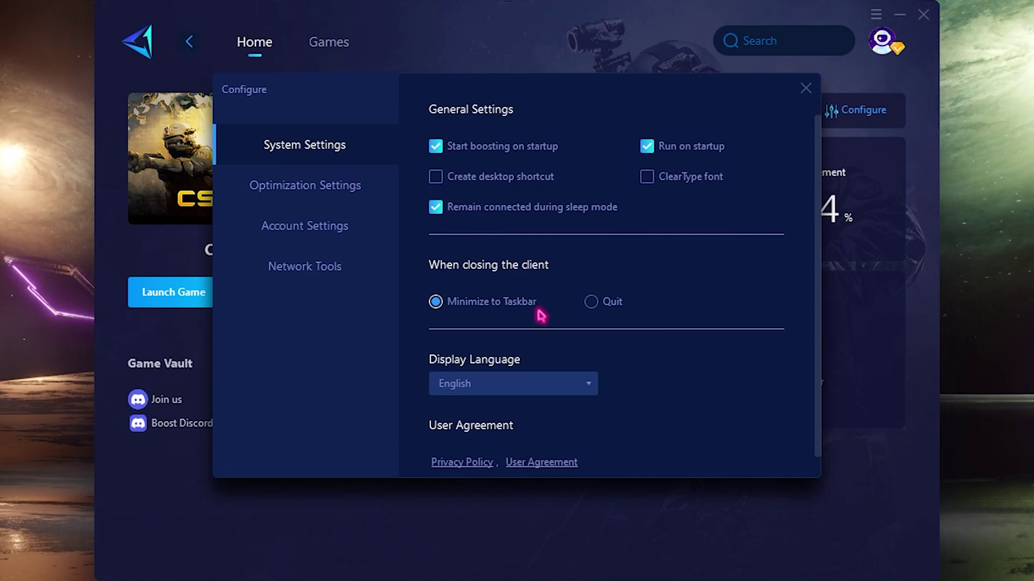
{"action": "left_click", "coordinate": [314, 198]}
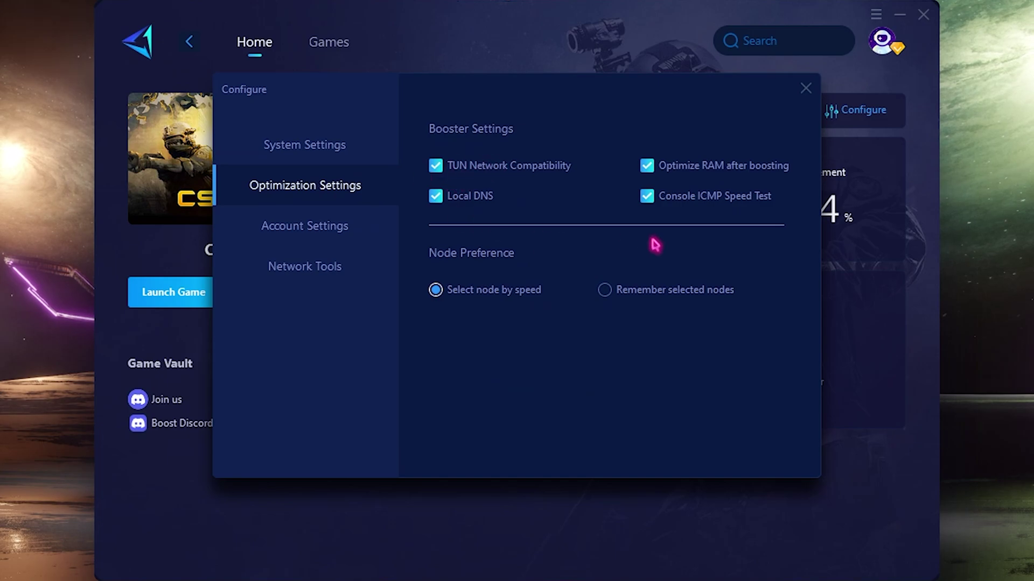
{"action": "left_click", "coordinate": [806, 90]}
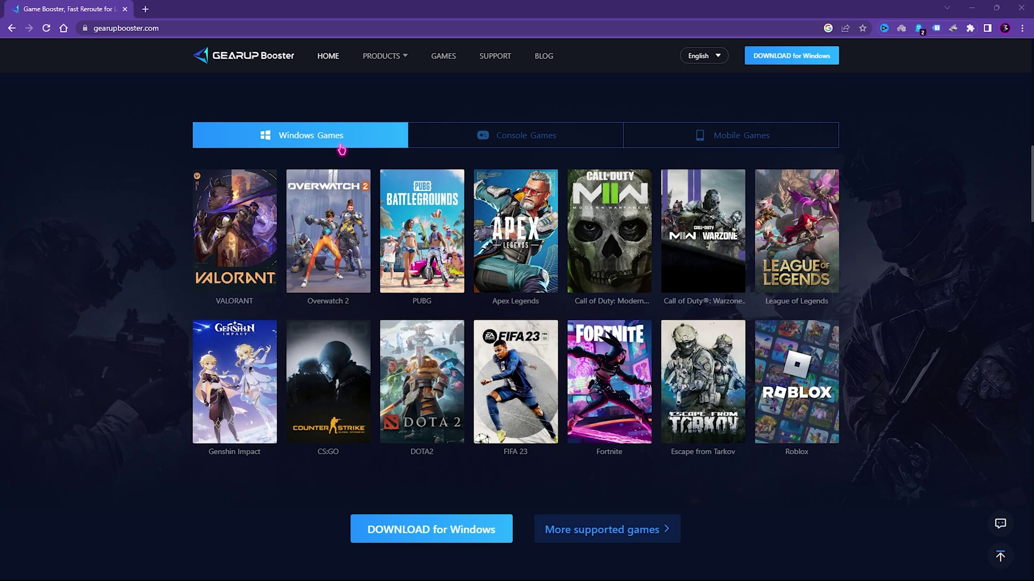
Browse GearUP Booster's supported console and mobile games lists.
{"action": "left_click", "coordinate": [536, 136]}
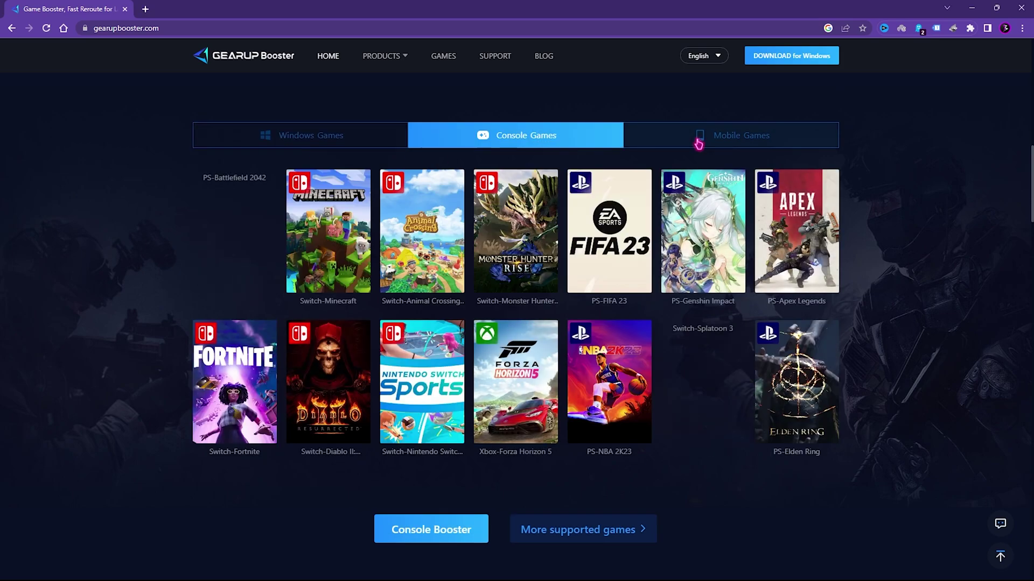
{"action": "left_click", "coordinate": [696, 142]}
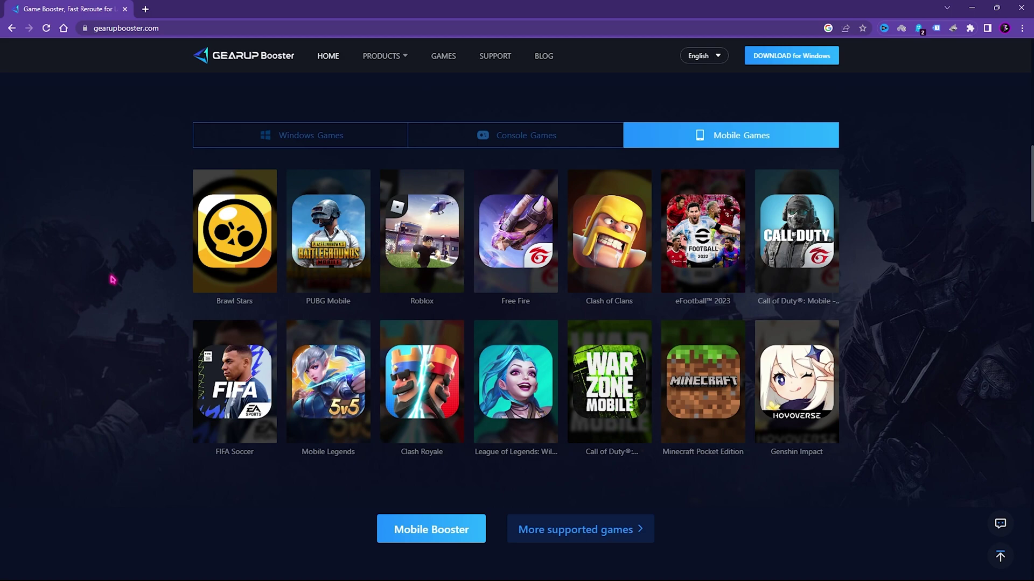
{"action": "scroll", "coordinate": [111, 202], "scroll_direction": "up", "scroll_amount": 7}
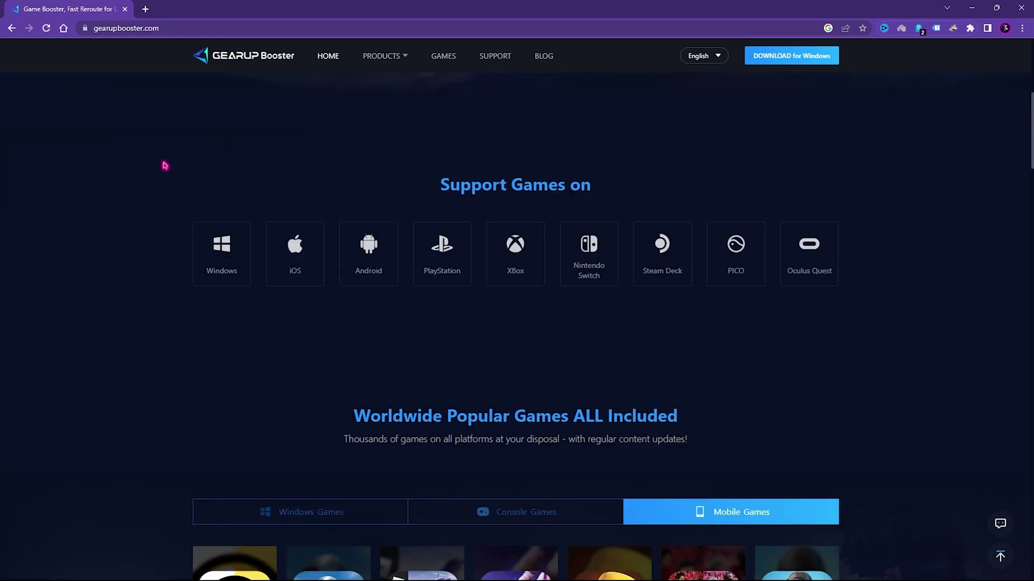
Open the Windows download page and highlight its TRY FOR FREE! heading.
{"action": "left_click", "coordinate": [221, 247]}
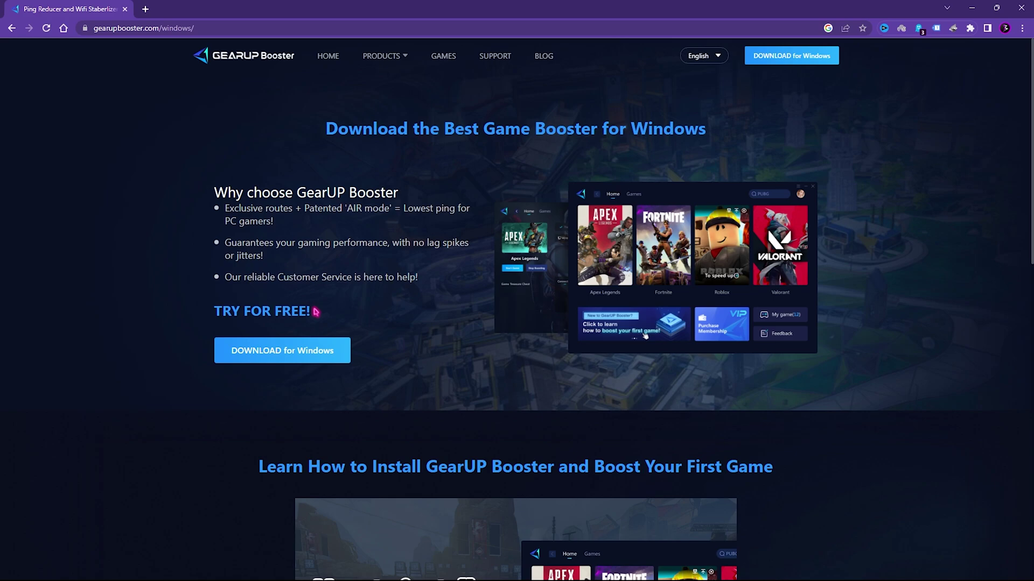
{"action": "left_click_drag", "start_coordinate": [201, 315], "coordinate": [335, 318]}
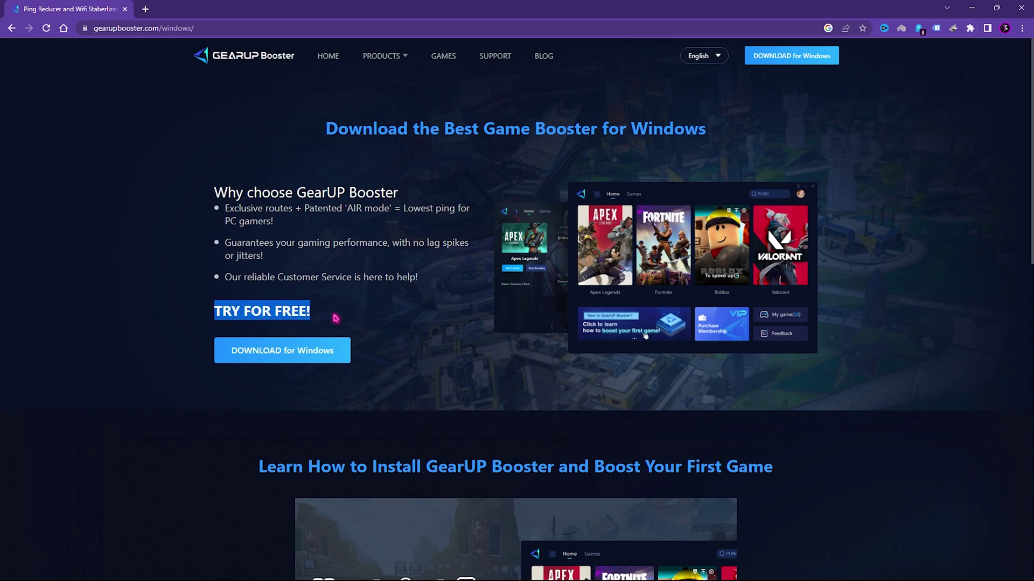
{"action": "left_click", "coordinate": [347, 310]}
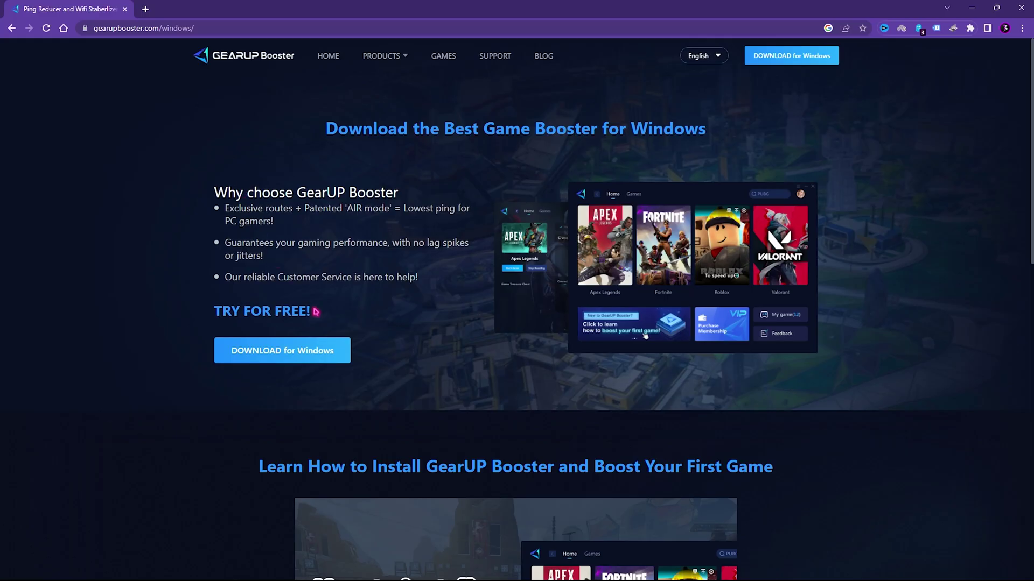
{"action": "left_click_drag", "start_coordinate": [209, 315], "coordinate": [335, 319]}
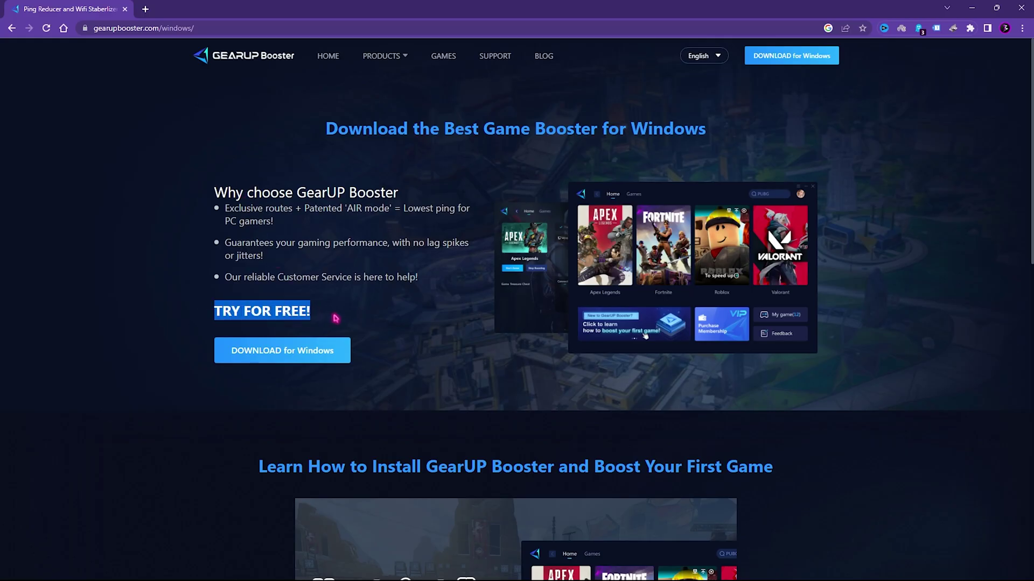
{"action": "left_click", "coordinate": [335, 319]}
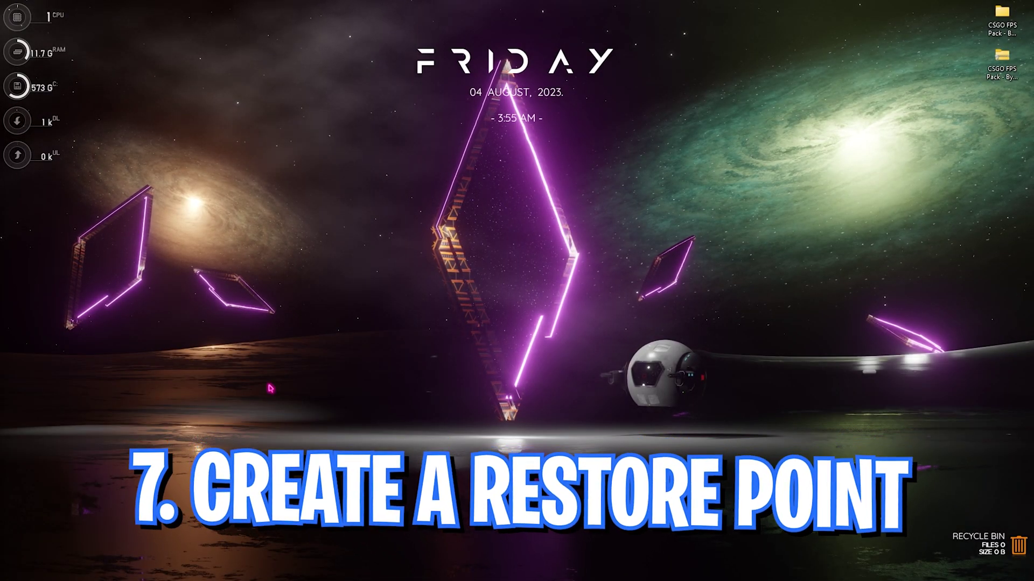
Open 'create a restore point' and confirm protection settings for Local Disk (C:).
{"action": "key", "text": "super"}
{"action": "type", "text": "create a restore point"}
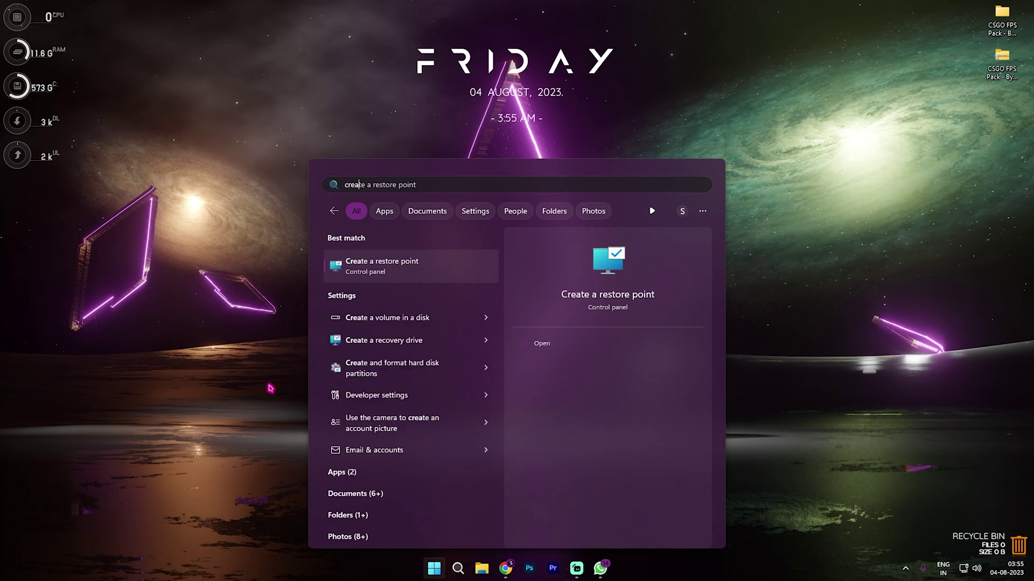
{"action": "key", "text": "Return"}
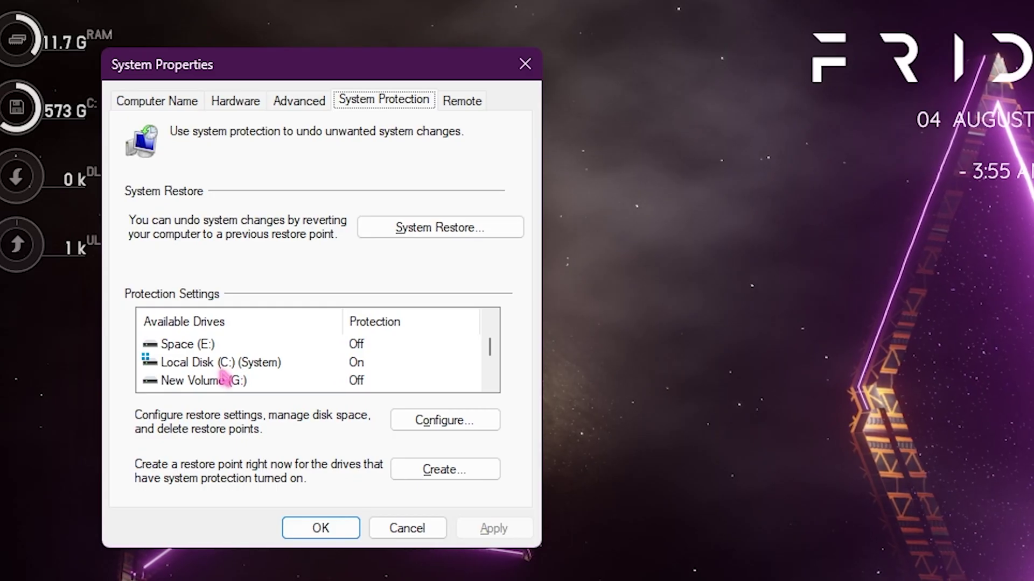
{"action": "left_click", "coordinate": [150, 283]}
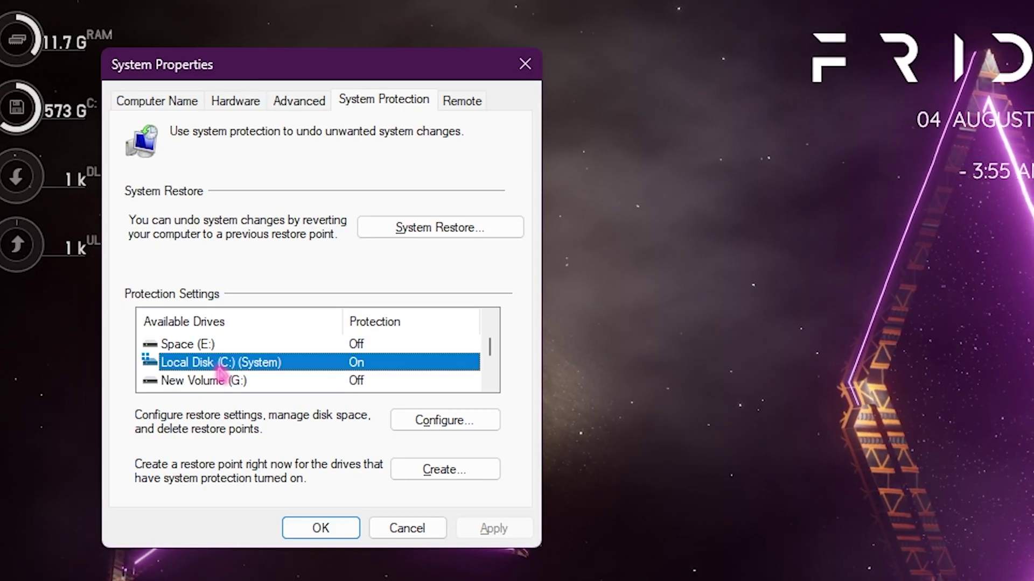
{"action": "left_click", "coordinate": [452, 420]}
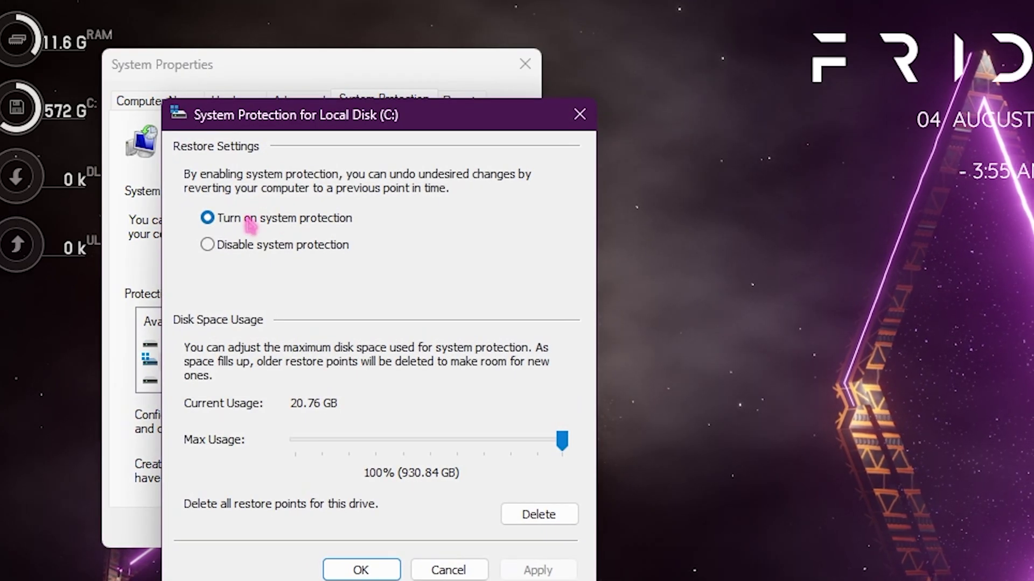
{"action": "left_click", "coordinate": [360, 569]}
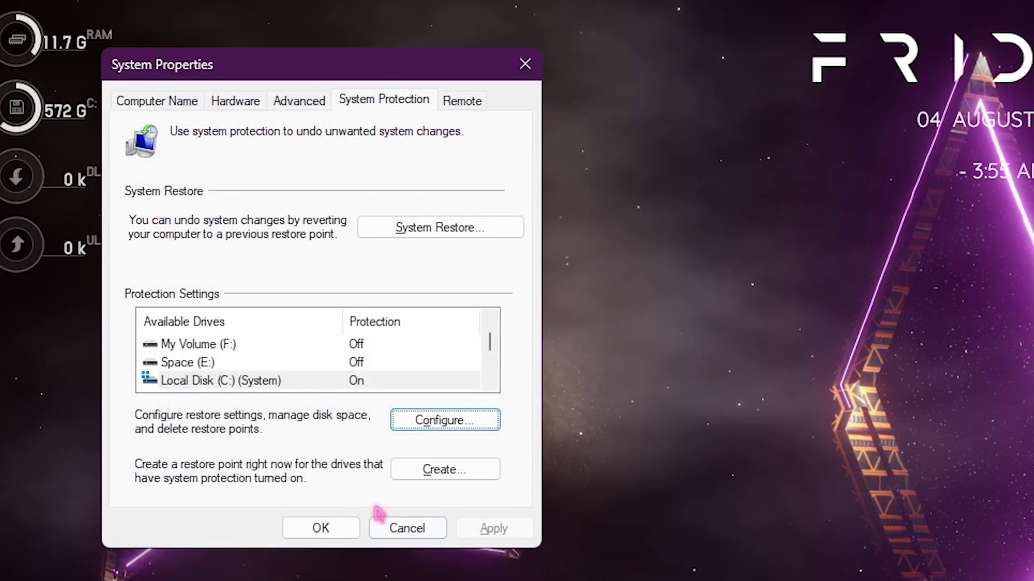
Create a restore point named 'CSSCE', then close System Properties.
{"action": "left_click", "coordinate": [407, 473]}
{"action": "type", "text": "CSSCE"}
{"action": "key", "text": "Return"}
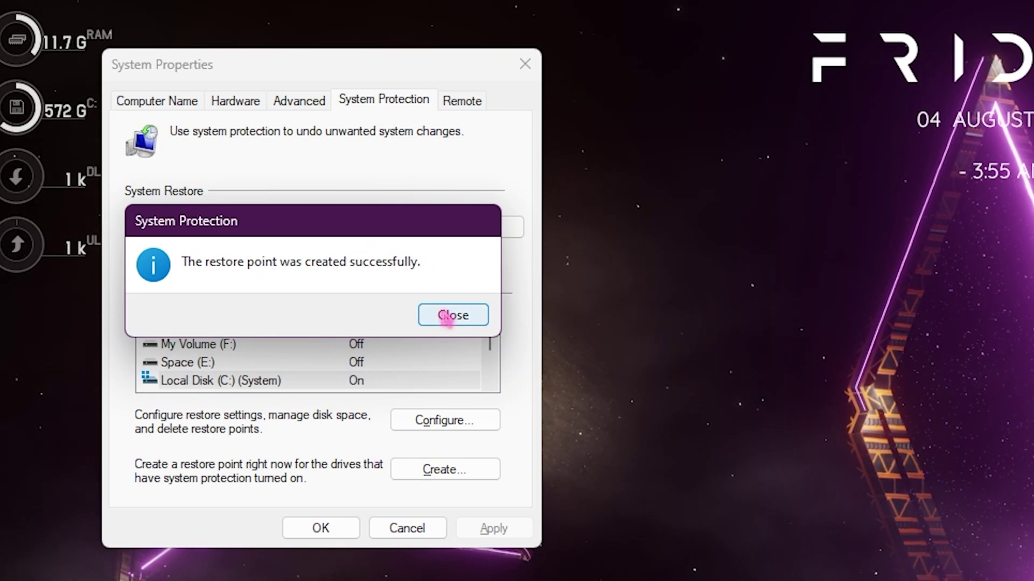
{"action": "left_click", "coordinate": [447, 316]}
{"action": "left_click", "coordinate": [525, 65]}
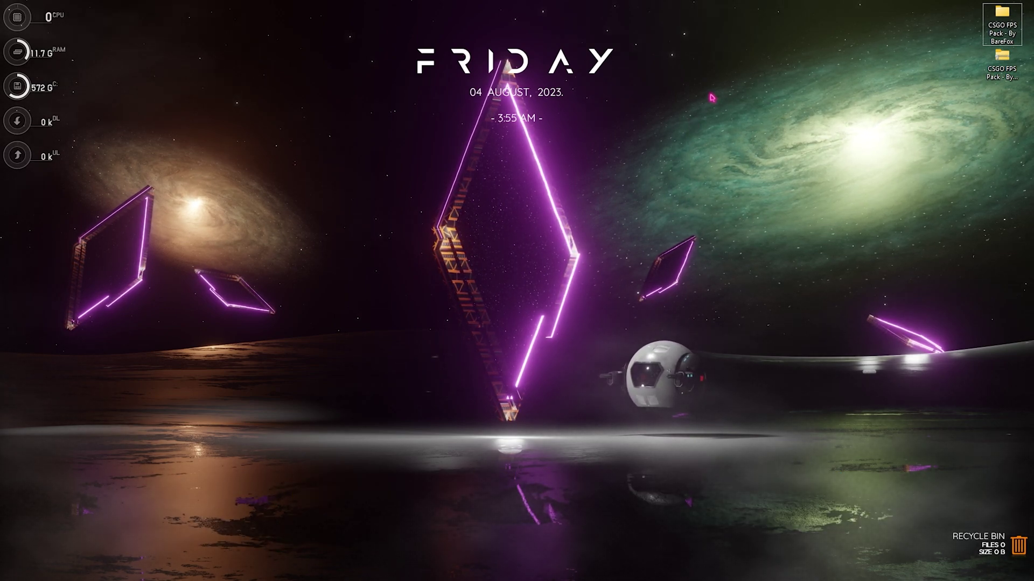
Open the CSGO FPS Pack - By BareFox desktop folder and its 1 - CPU Priority subfolder.
{"action": "double_click", "coordinate": [1002, 25]}
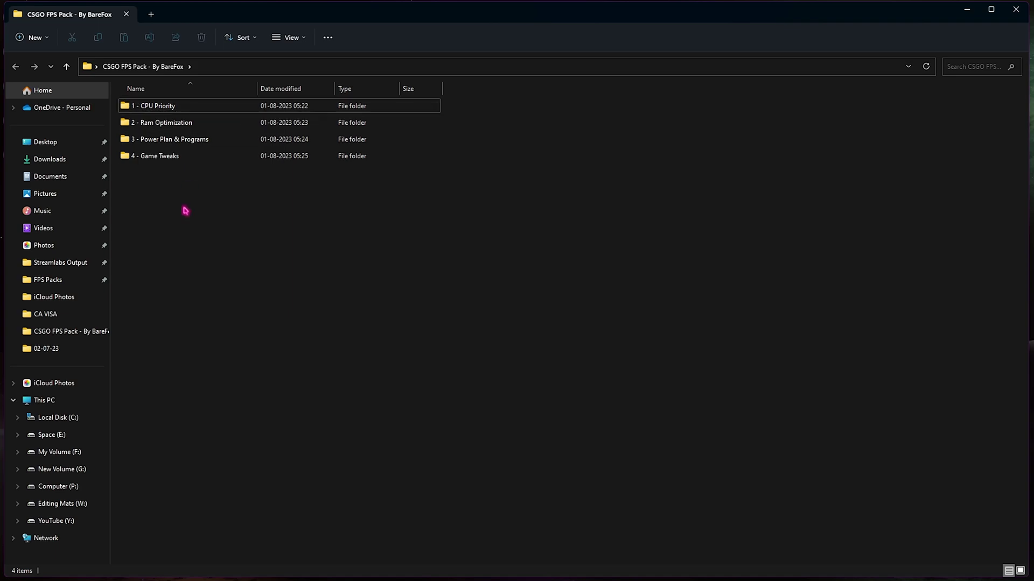
{"action": "left_click_drag", "start_coordinate": [184, 208], "coordinate": [172, 109]}
{"action": "left_click", "coordinate": [173, 247]}
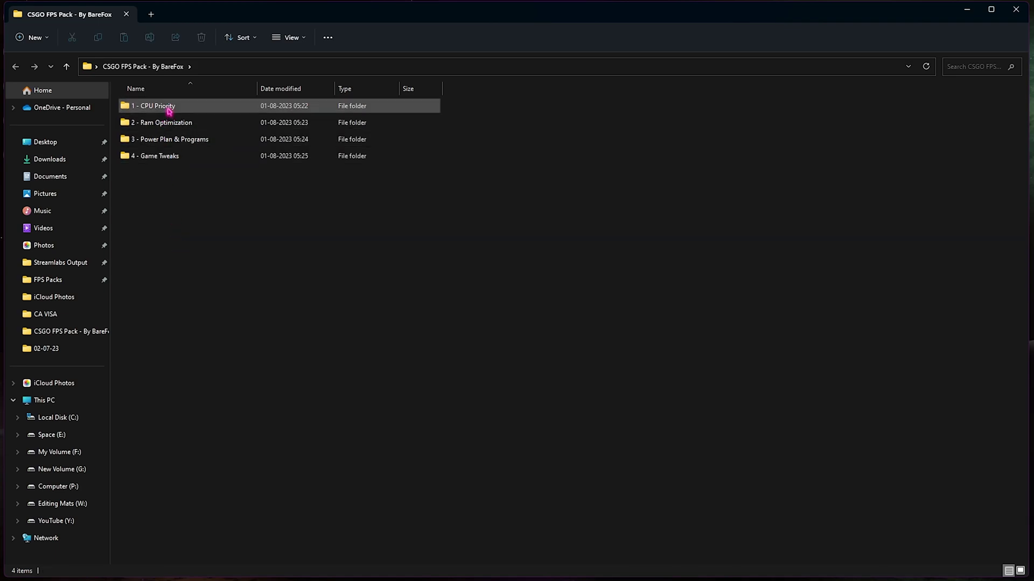
{"action": "double_click", "coordinate": [169, 110]}
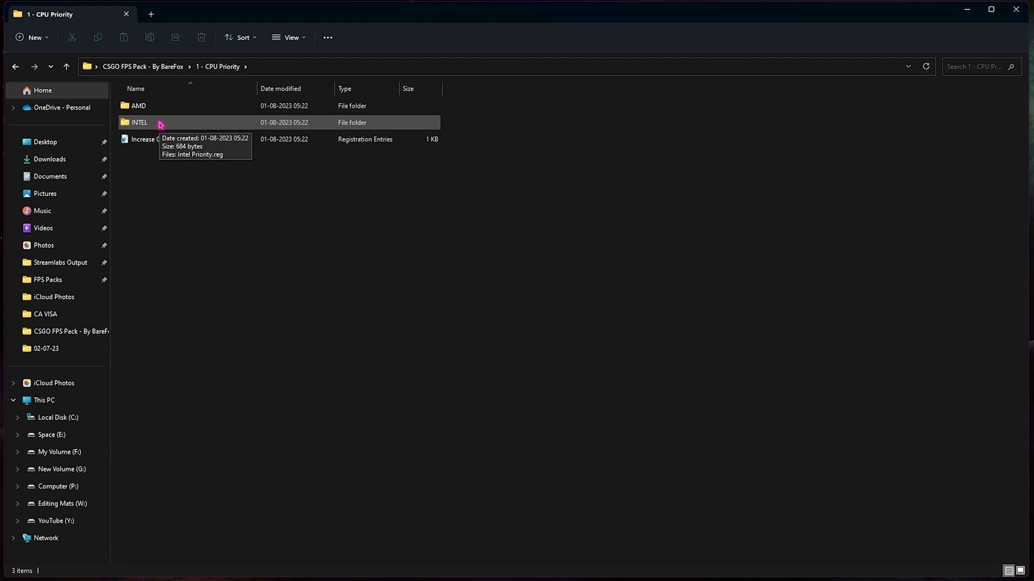
{"action": "key", "text": "super"}
Launch System Information and confirm an AMD Ryzen 9 5900X processor and 32.0 GB RAM.
{"action": "type", "text": "System Configuration"}
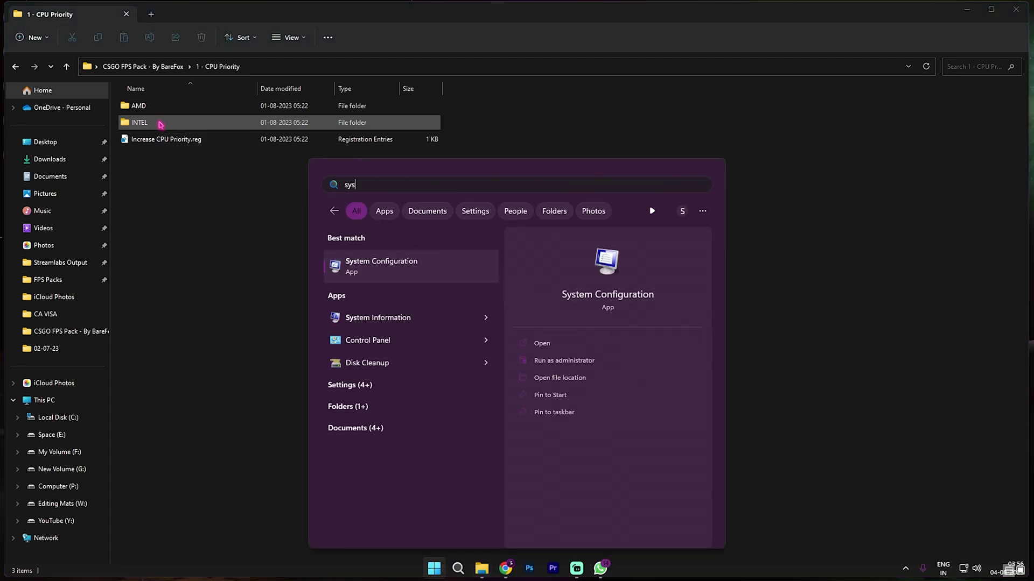
{"action": "key", "text": "Down"}
{"action": "key", "text": "Return"}
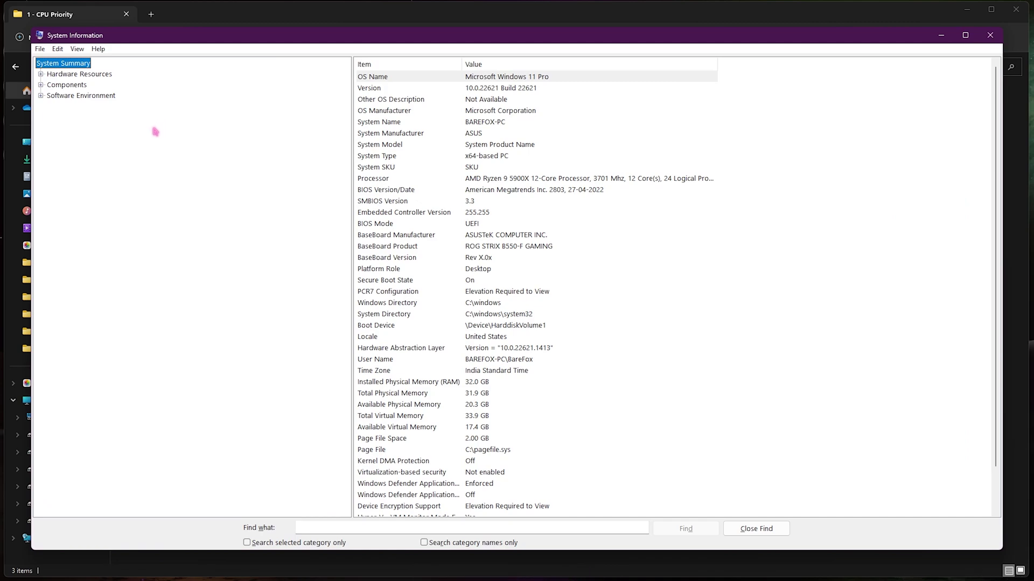
{"action": "left_click", "coordinate": [389, 181]}
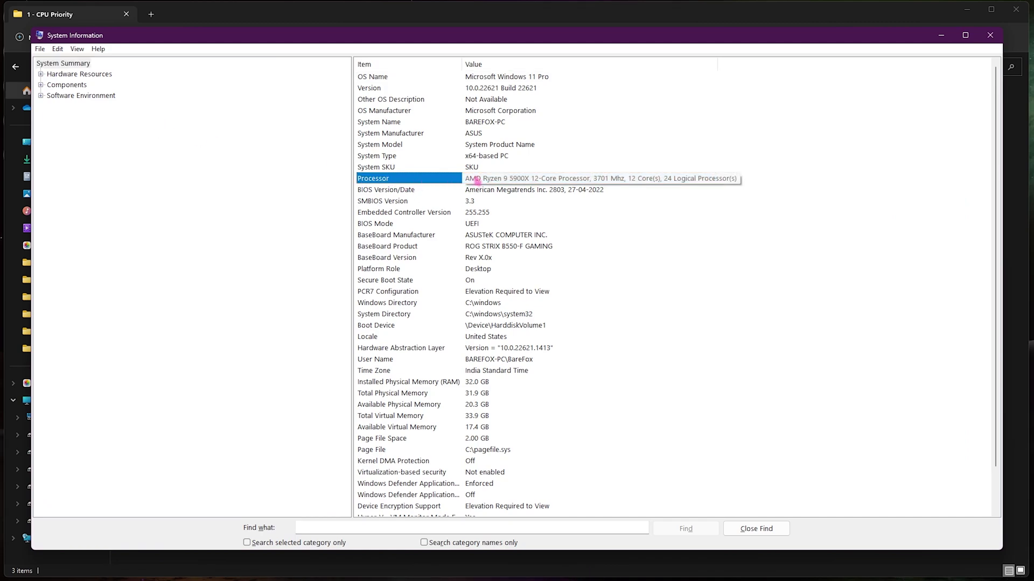
{"action": "left_click", "coordinate": [408, 394]}
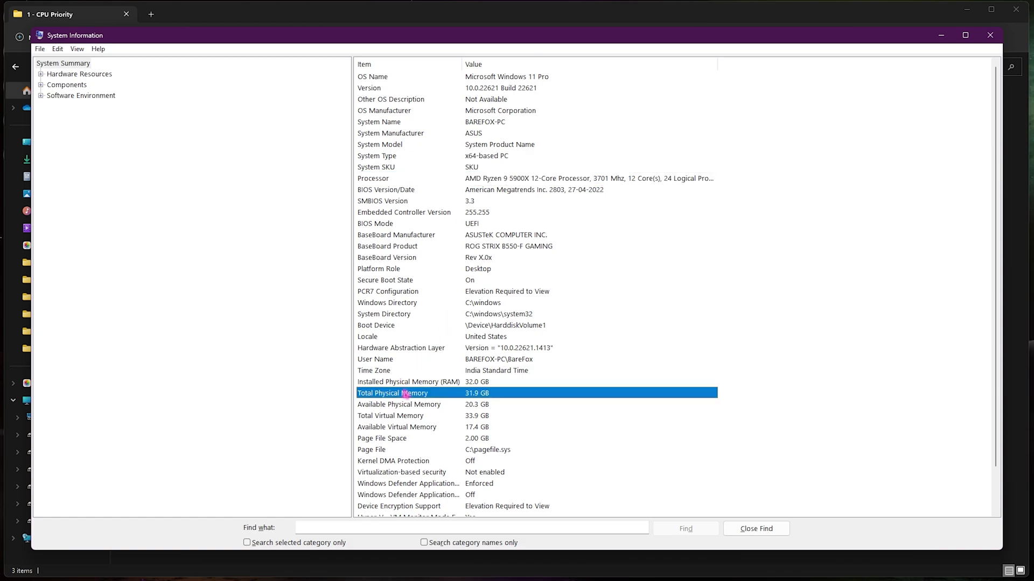
{"action": "left_click", "coordinate": [400, 385]}
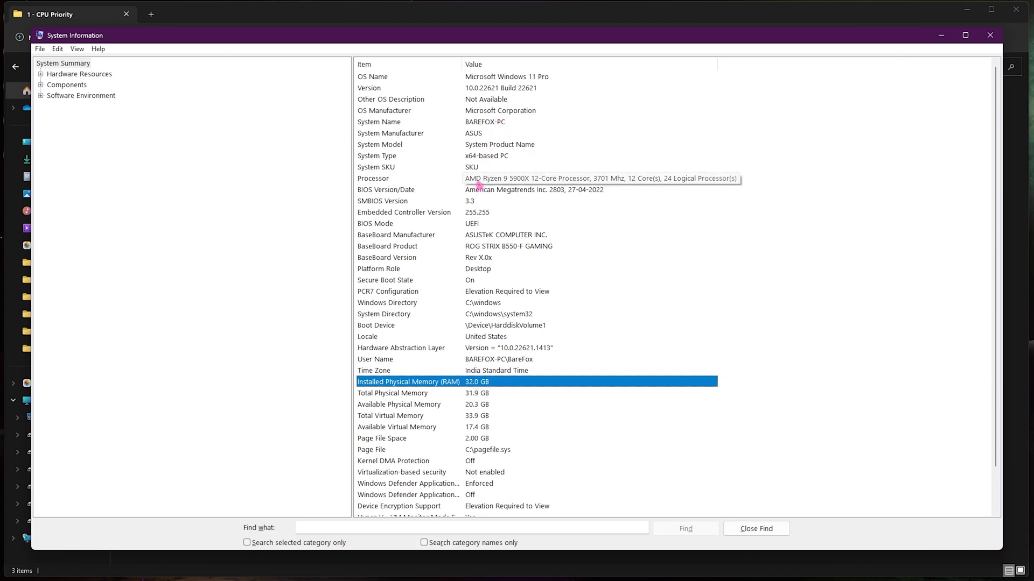
Look through the AMD and INTEL folders, then select Increase CPU Priority.reg.
{"action": "left_click", "coordinate": [983, 36]}
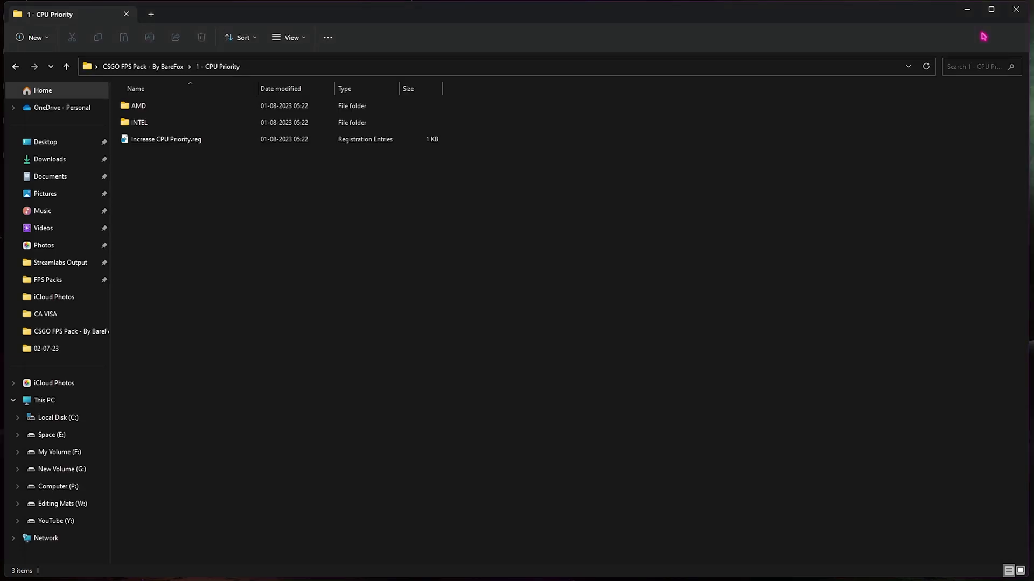
{"action": "double_click", "coordinate": [177, 108]}
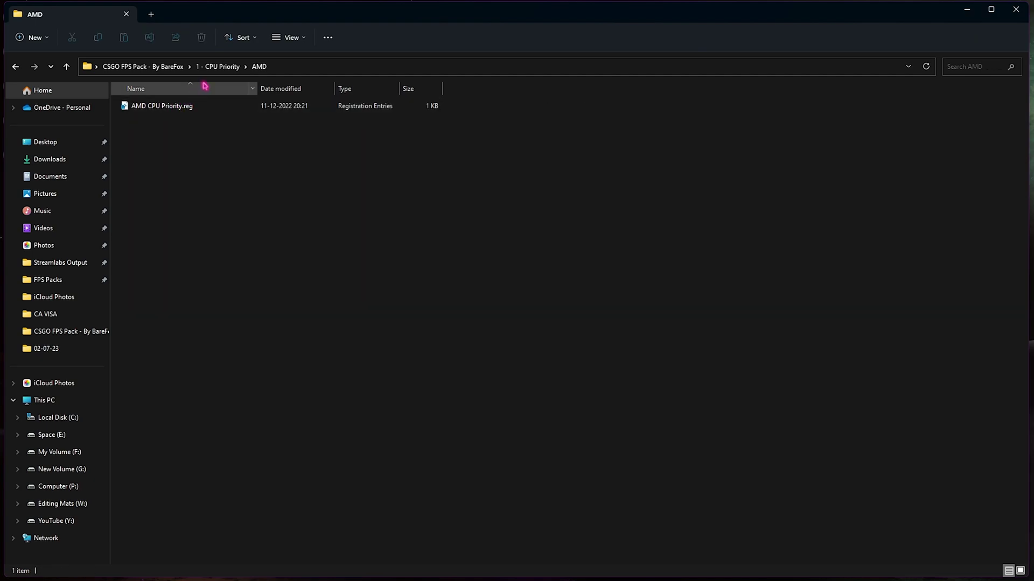
{"action": "left_click", "coordinate": [218, 67]}
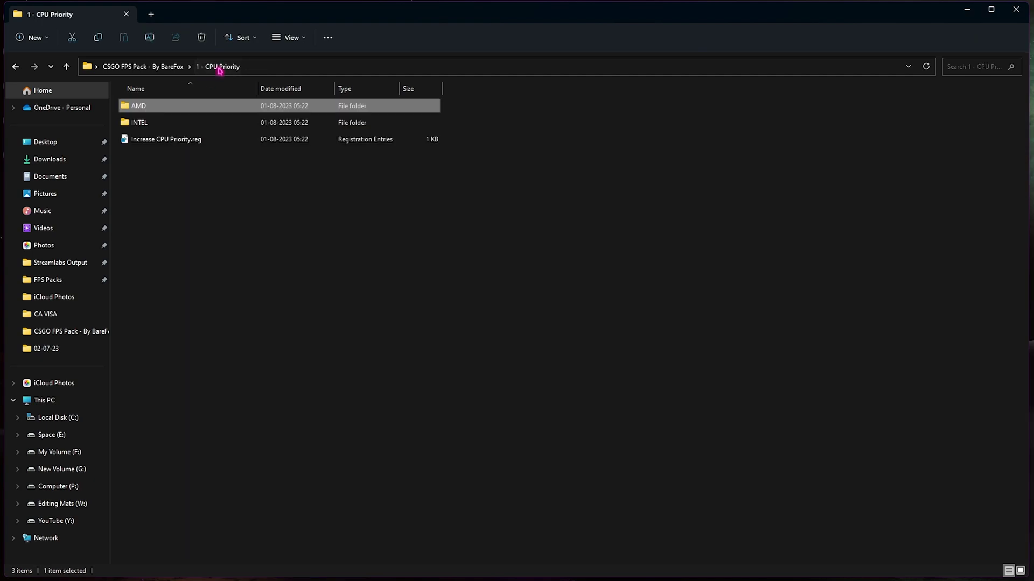
{"action": "double_click", "coordinate": [170, 123]}
{"action": "left_click", "coordinate": [217, 67]}
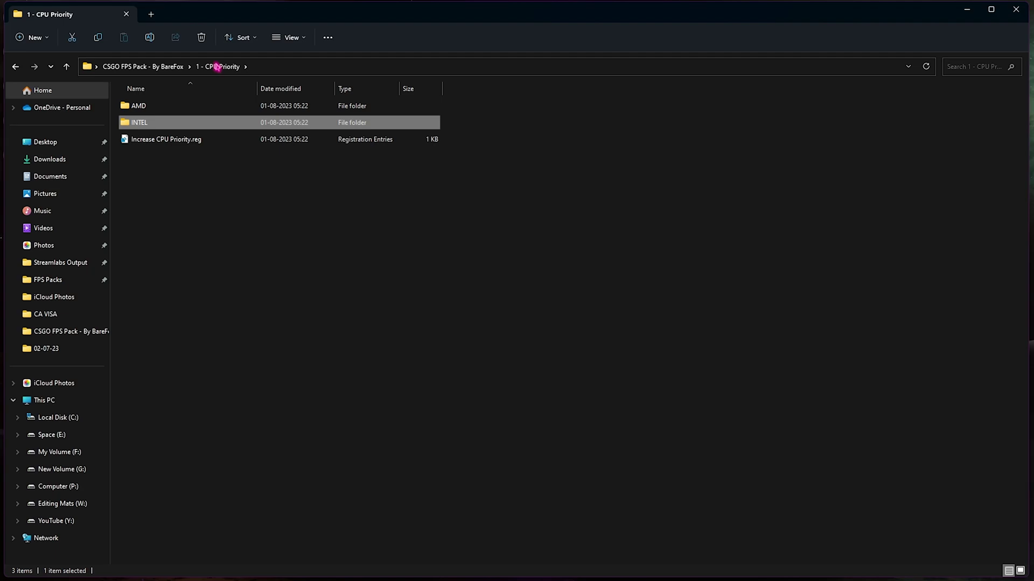
{"action": "left_click", "coordinate": [167, 139]}
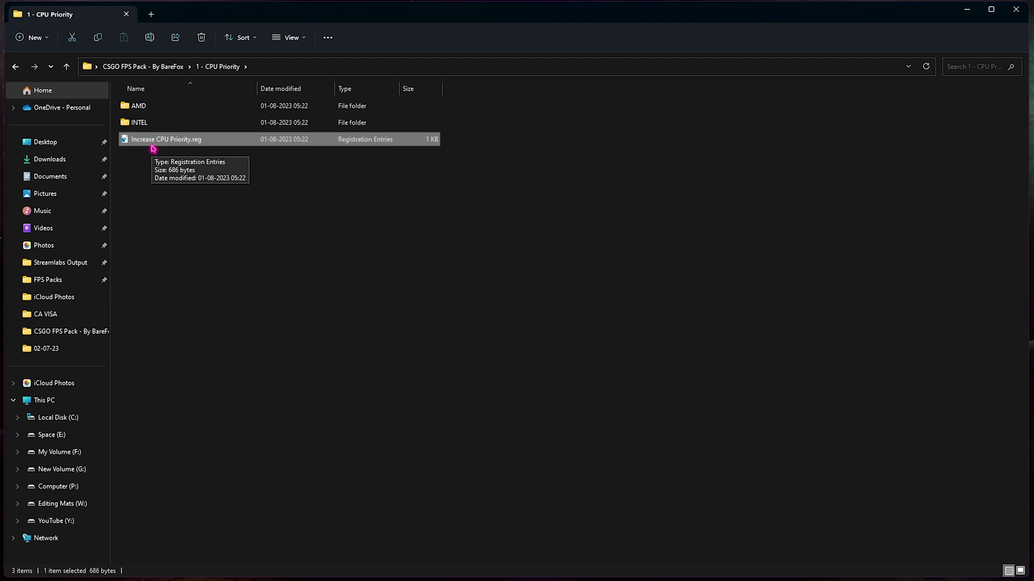
Review the 2 - Ram Optimization files, including 32GB Ram.reg, then return to the pack folder.
{"action": "key", "text": "BackSpace"}
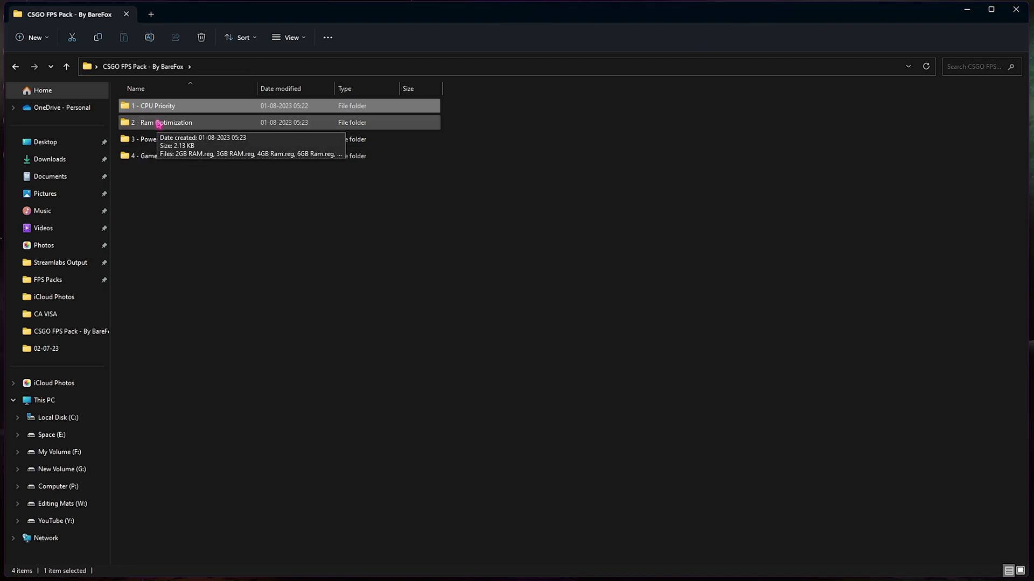
{"action": "double_click", "coordinate": [159, 123]}
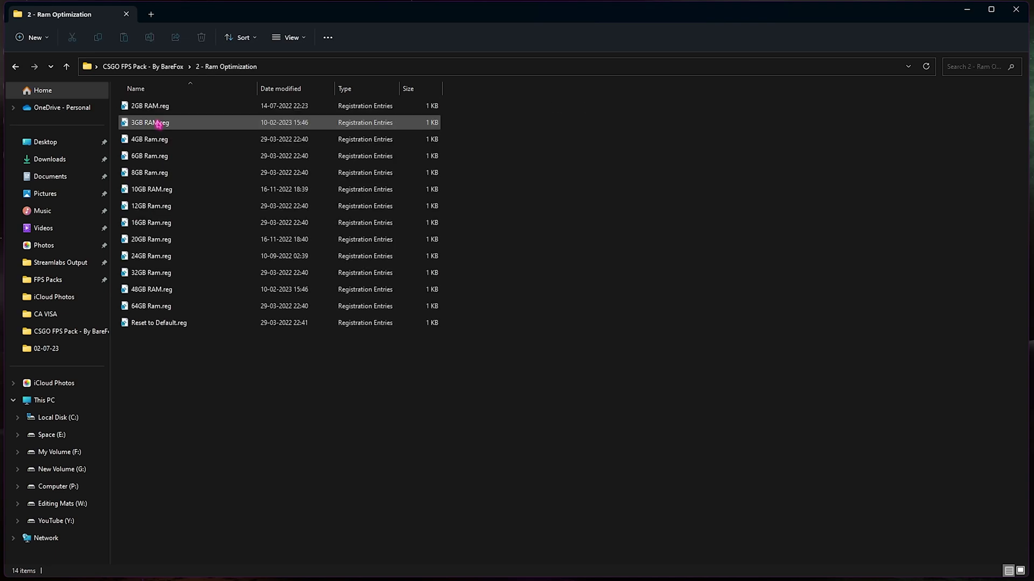
{"action": "left_click", "coordinate": [155, 274]}
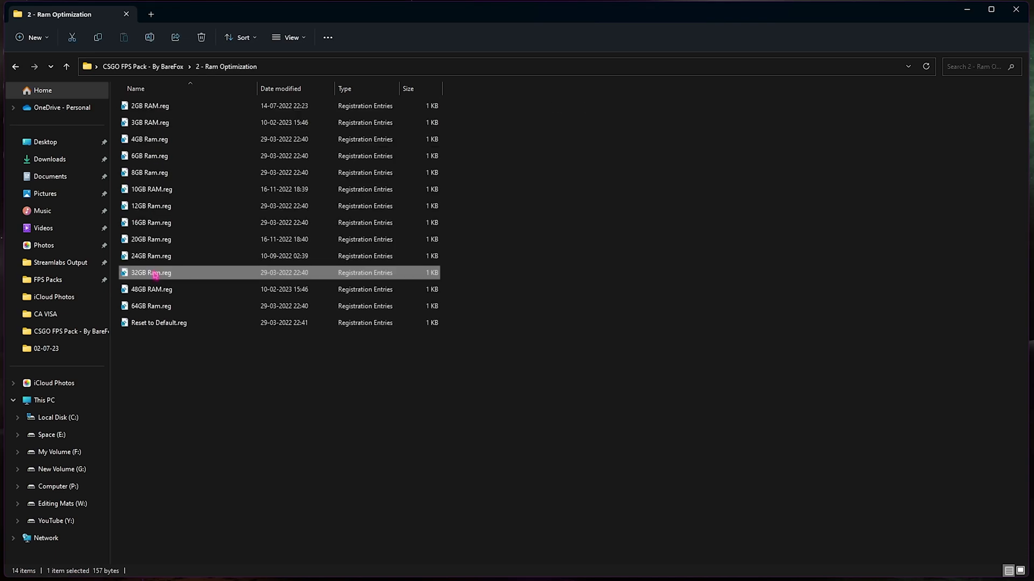
{"action": "left_click_drag", "start_coordinate": [479, 307], "coordinate": [570, 277]}
{"action": "left_click", "coordinate": [162, 323]}
{"action": "left_click", "coordinate": [165, 349]}
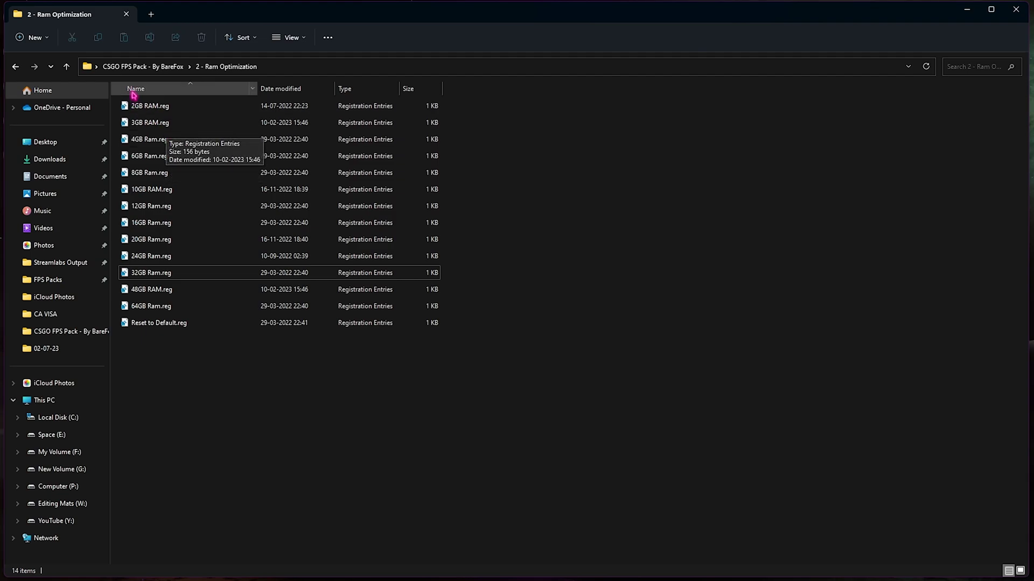
{"action": "left_click", "coordinate": [152, 67]}
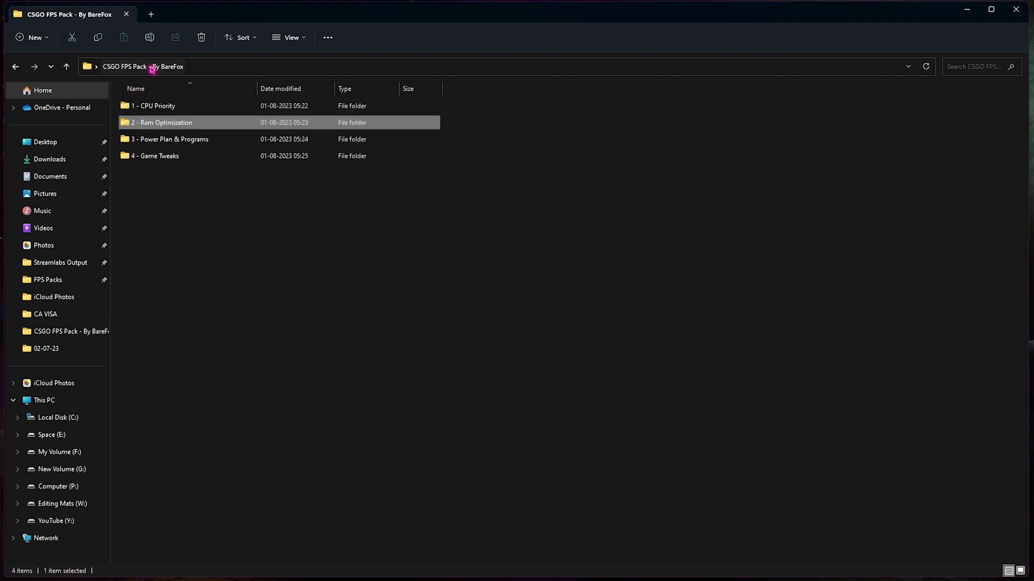
Copy the powercfg command line from Ultimate Power Plan.txt in 3 - Power Plan & Programs.
{"action": "double_click", "coordinate": [167, 144]}
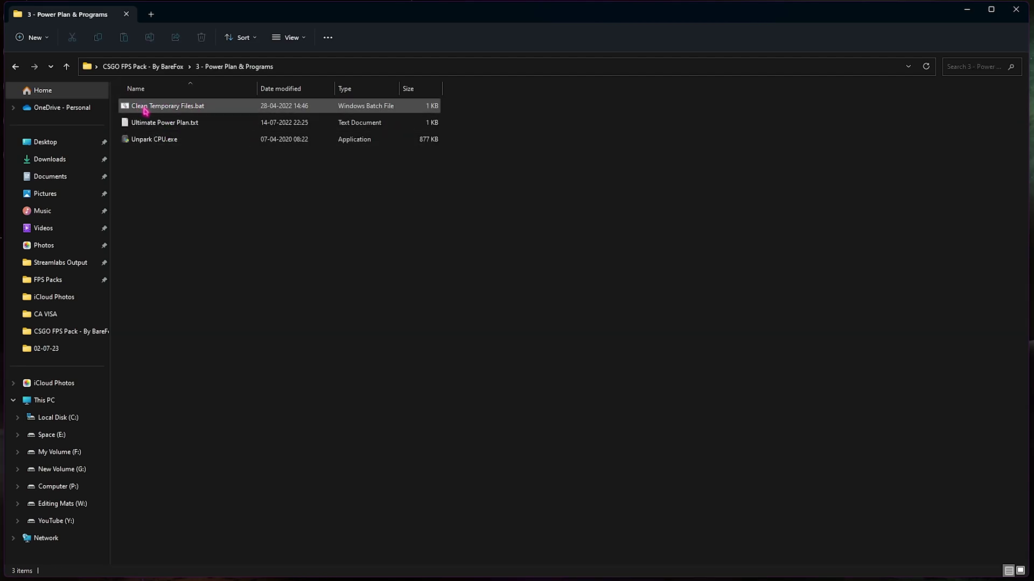
{"action": "right_click", "coordinate": [142, 105]}
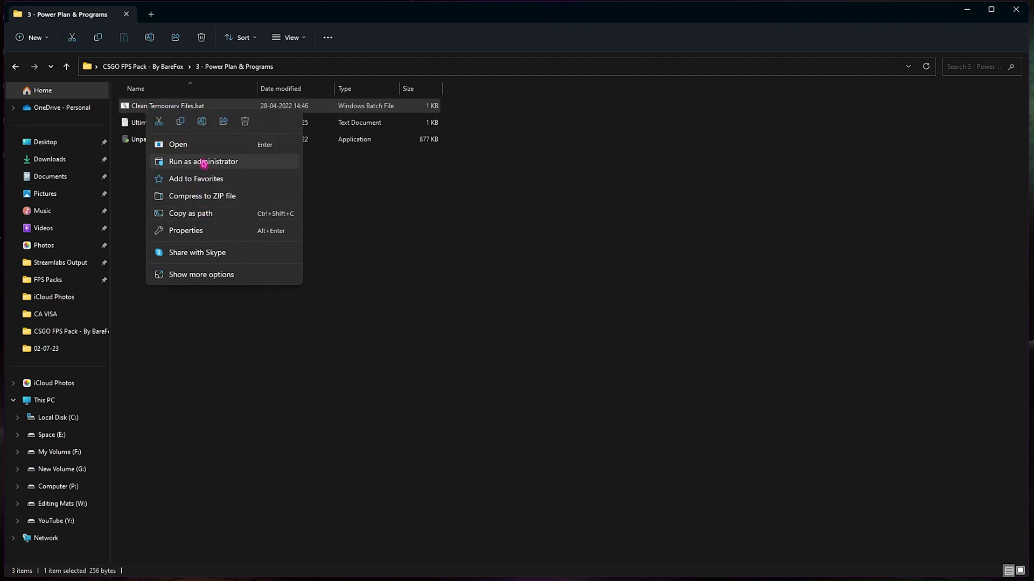
{"action": "left_click", "coordinate": [279, 264]}
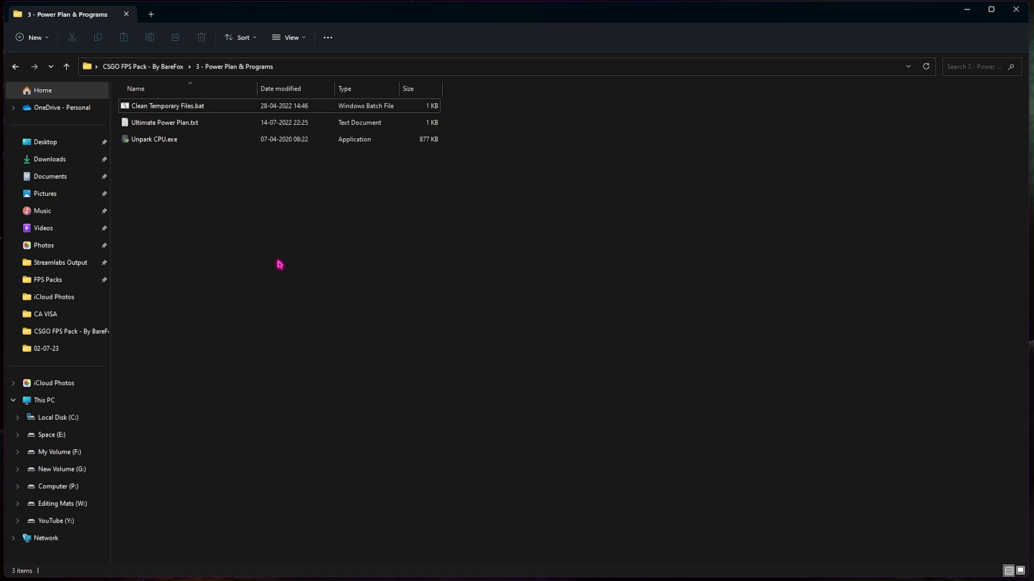
{"action": "double_click", "coordinate": [156, 128]}
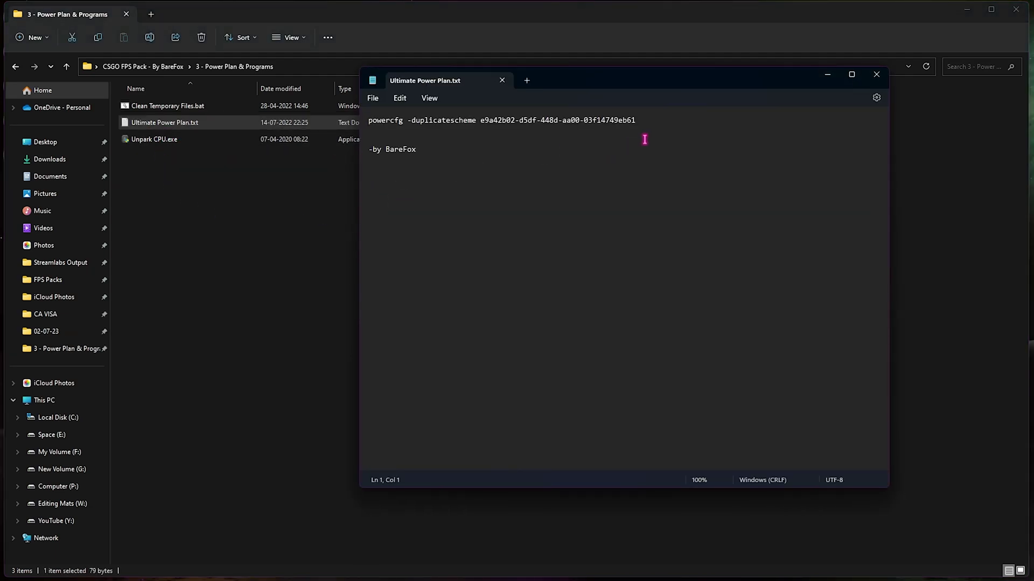
{"action": "left_click_drag", "start_coordinate": [666, 119], "coordinate": [348, 125]}
{"action": "key", "text": "ctrl+c"}
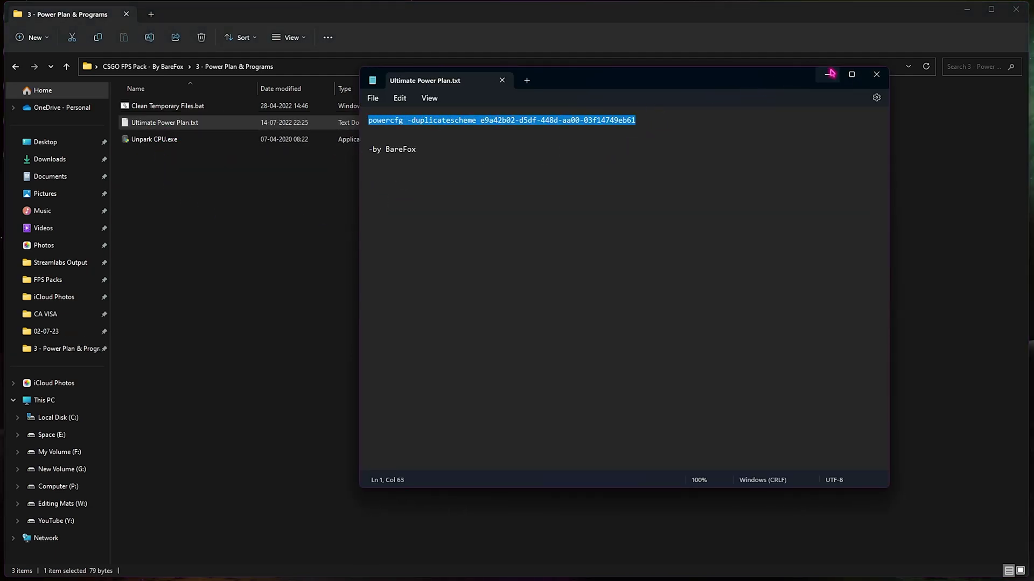
{"action": "left_click", "coordinate": [877, 75]}
Paste the powercfg command into an administrator Command Prompt, then close it.
{"action": "key", "text": "super"}
{"action": "type", "text": "cmd"}
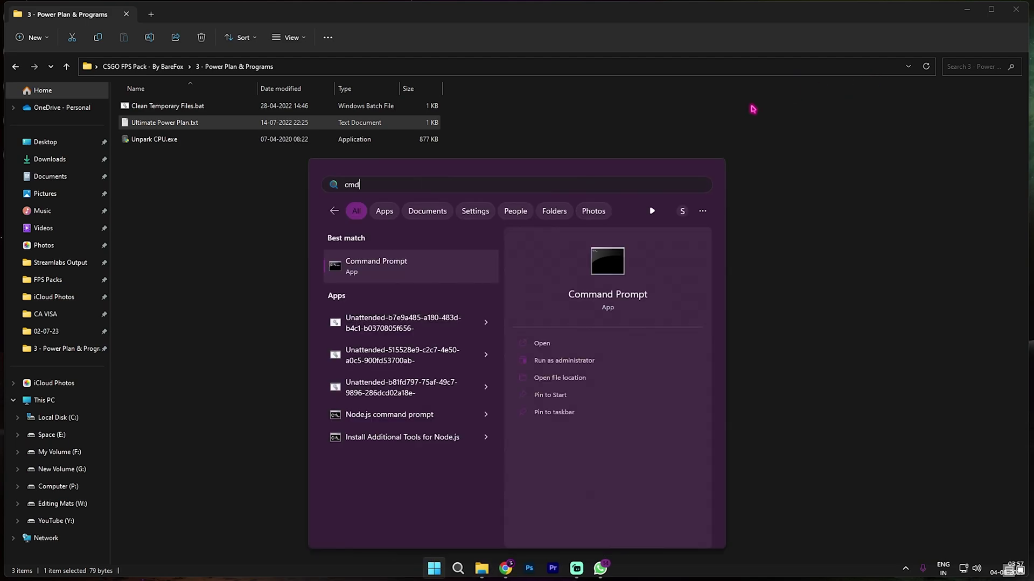
{"action": "left_click", "coordinate": [566, 362]}
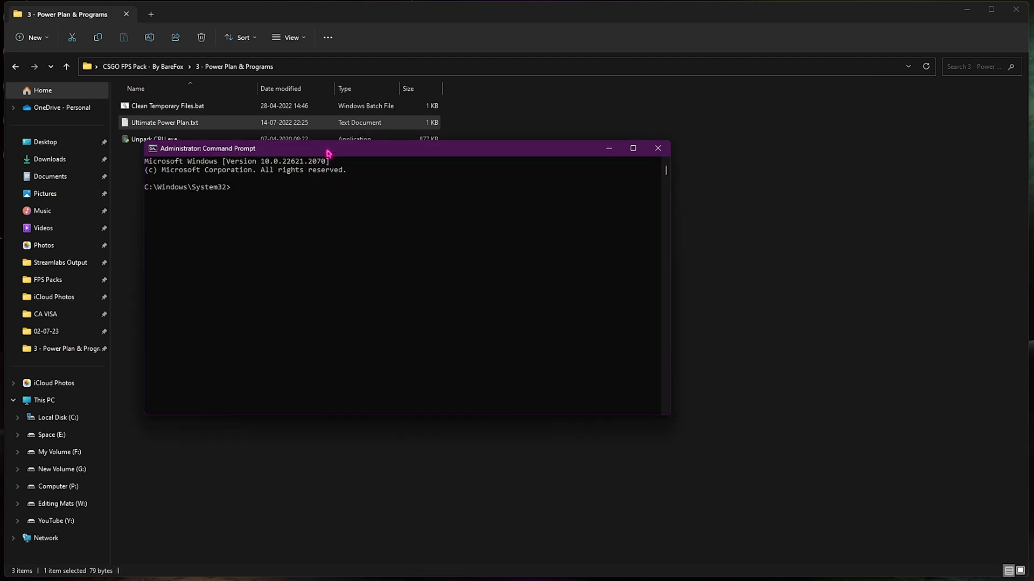
{"action": "key", "text": "ctrl+v"}
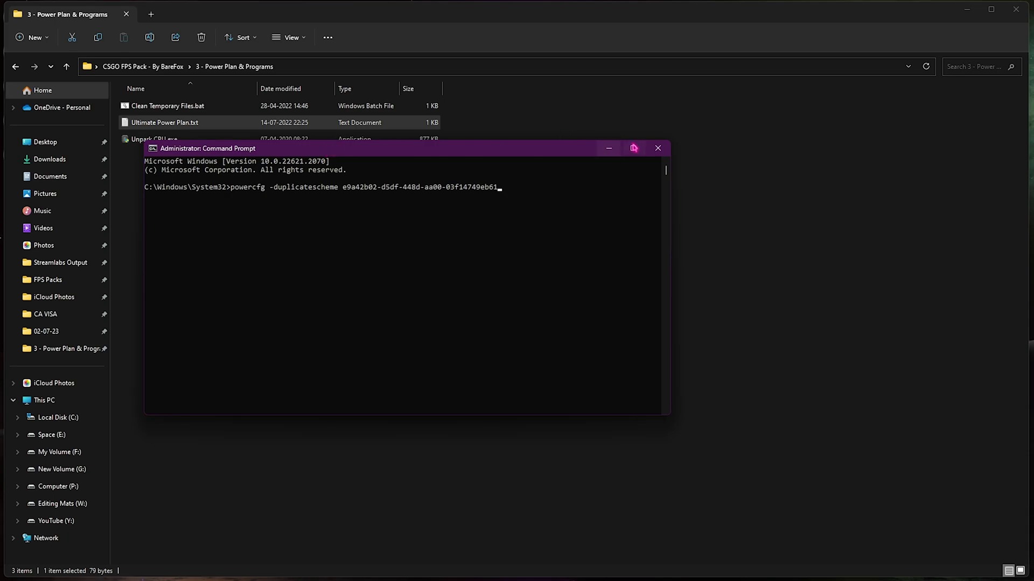
{"action": "left_click", "coordinate": [658, 148]}
{"action": "key", "text": "super"}
Launch Control Panel, search 'Power', and open Power Options.
{"action": "type", "text": "control panel"}
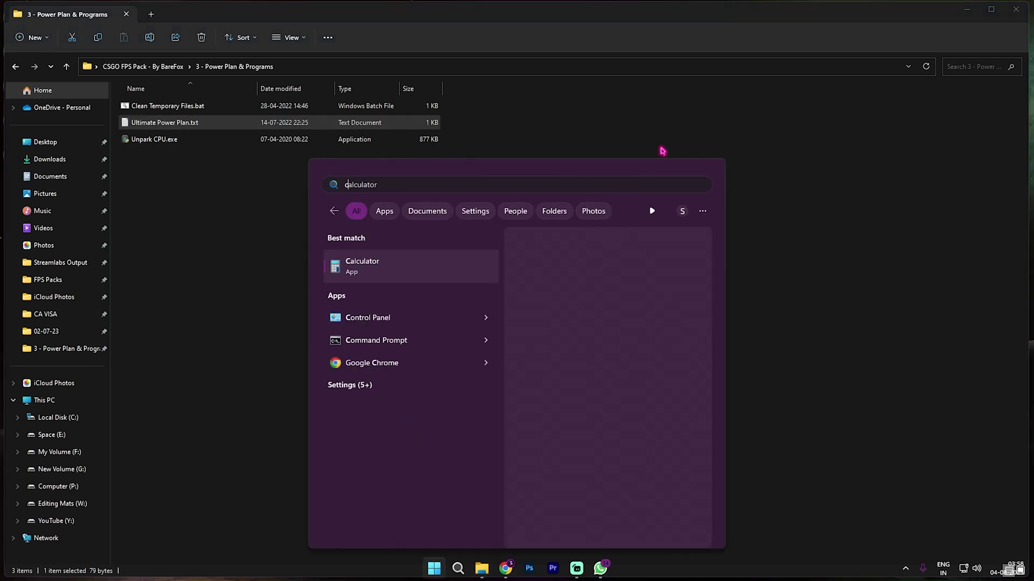
{"action": "key", "text": "Return"}
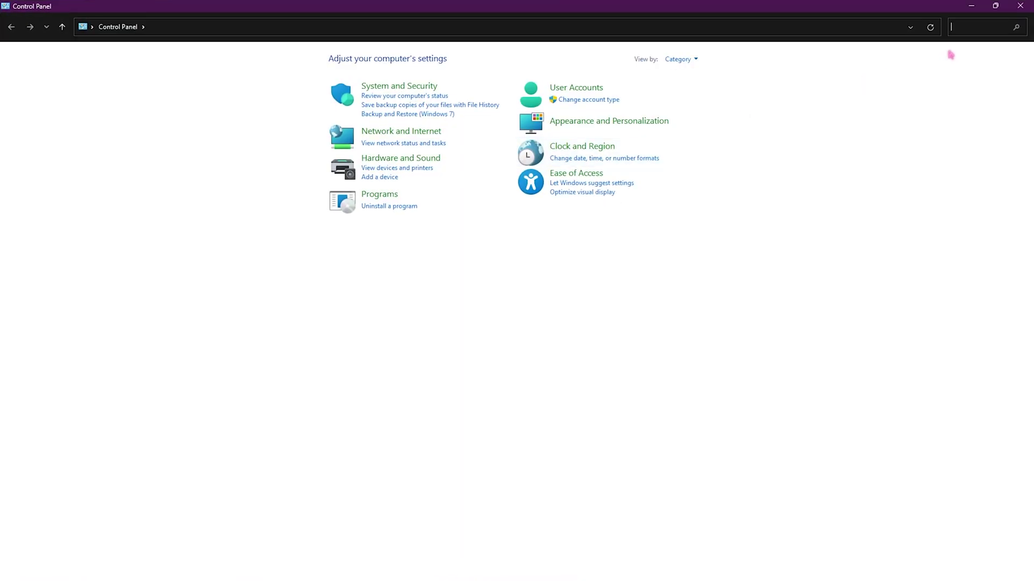
{"action": "left_click", "coordinate": [967, 27]}
{"action": "type", "text": "Power"}
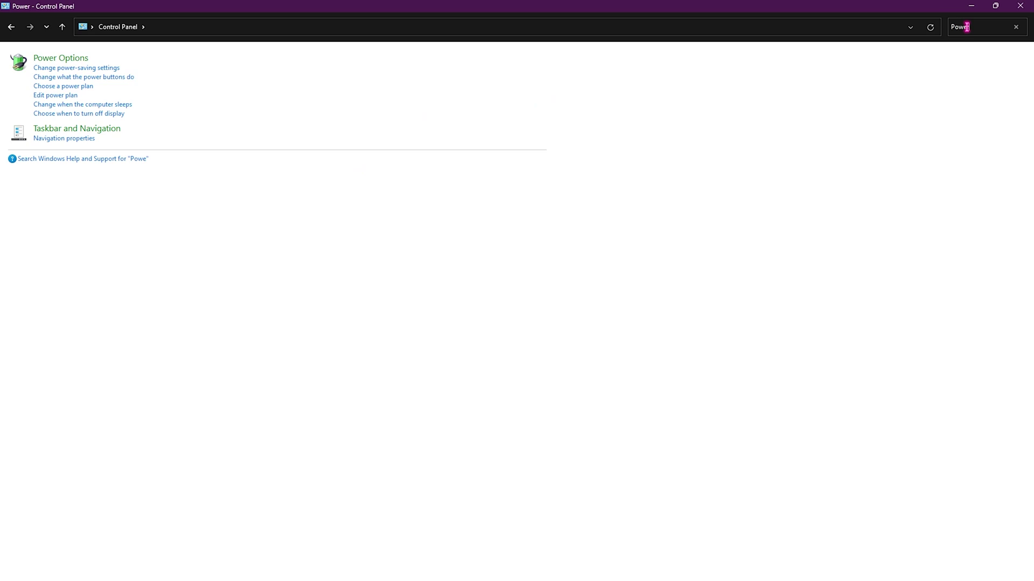
{"action": "left_click", "coordinate": [80, 58]}
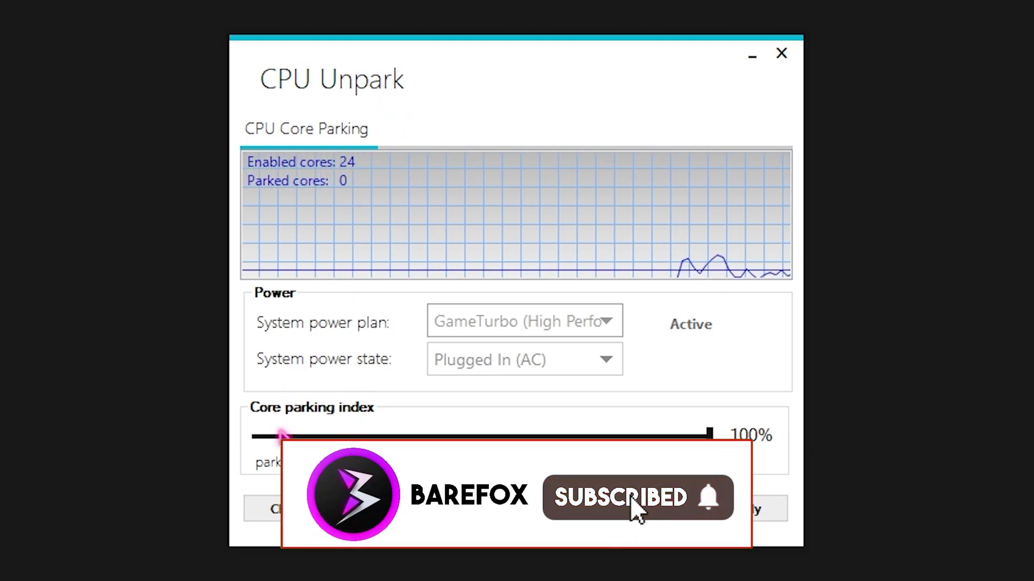
Slide the core parking index to 100% and apply the change.
{"action": "left_click_drag", "start_coordinate": [281, 435], "coordinate": [713, 436]}
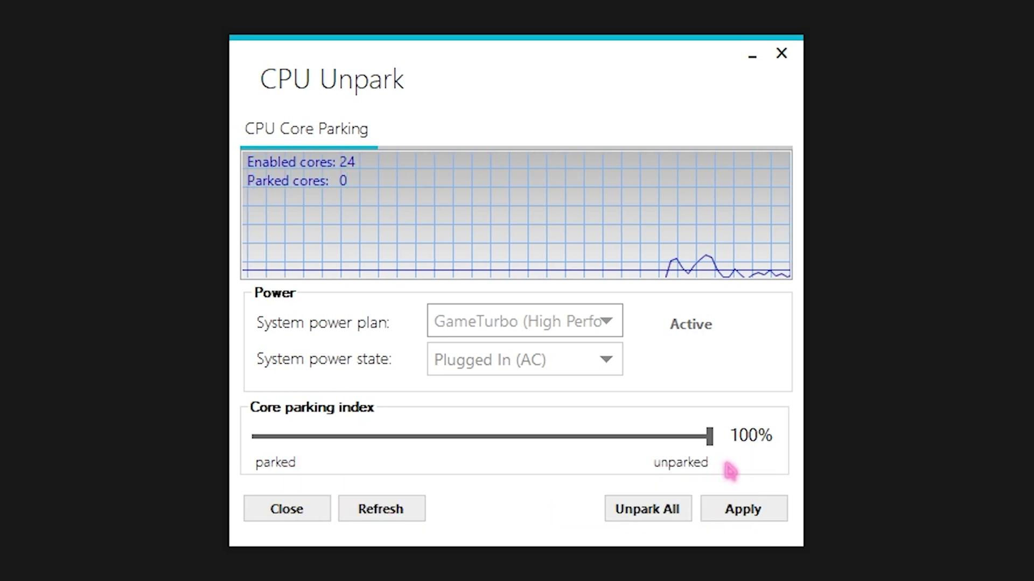
{"action": "left_click", "coordinate": [743, 509]}
{"action": "left_click", "coordinate": [669, 355]}
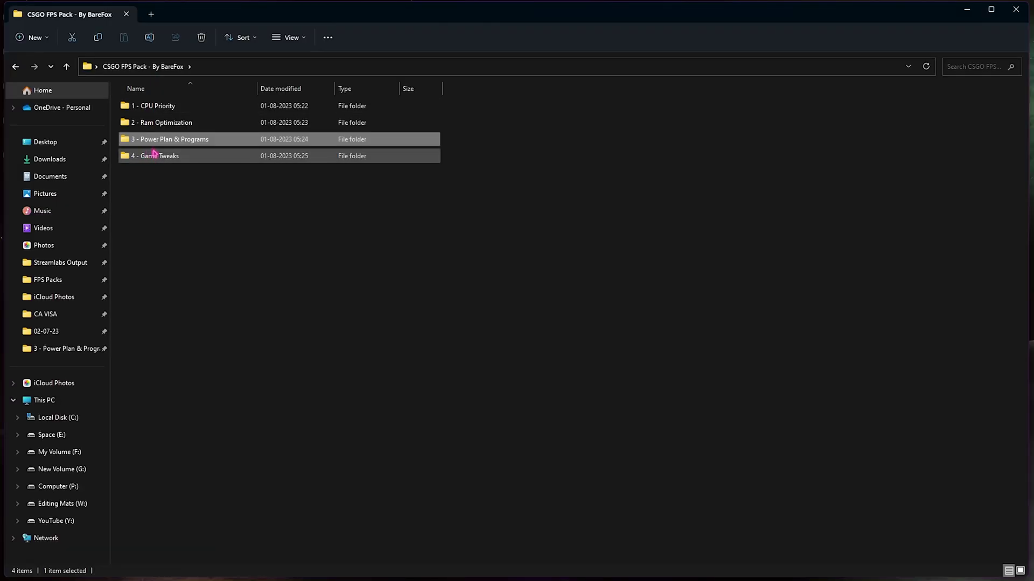
Open Launch Options.txt in 4 - Game Tweaks and select its launch options line.
{"action": "left_click", "coordinate": [153, 155]}
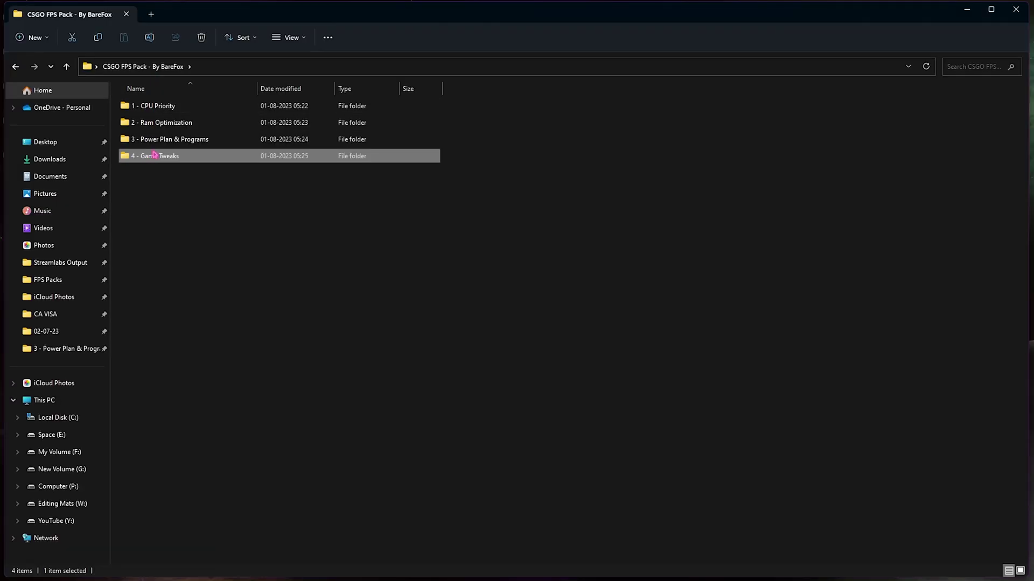
{"action": "double_click", "coordinate": [154, 155]}
{"action": "left_click_drag", "start_coordinate": [171, 215], "coordinate": [171, 107]}
{"action": "left_click", "coordinate": [197, 199]}
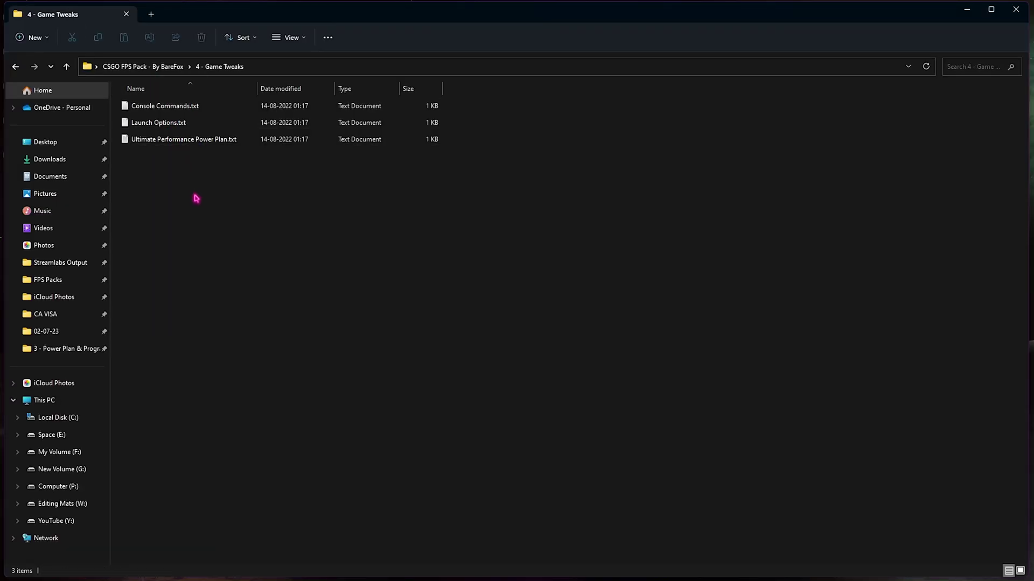
{"action": "left_click", "coordinate": [145, 144]}
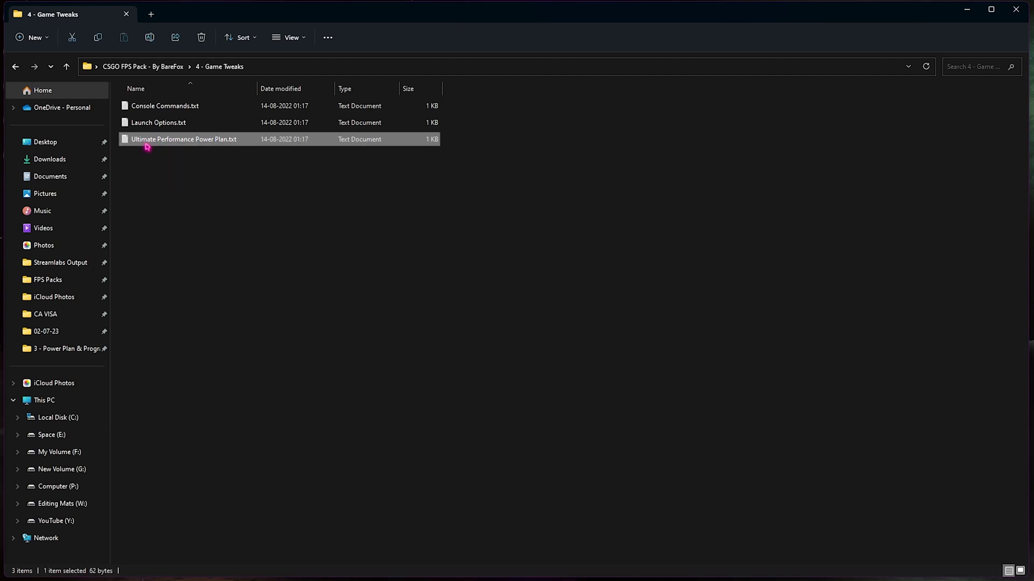
{"action": "left_click", "coordinate": [191, 218]}
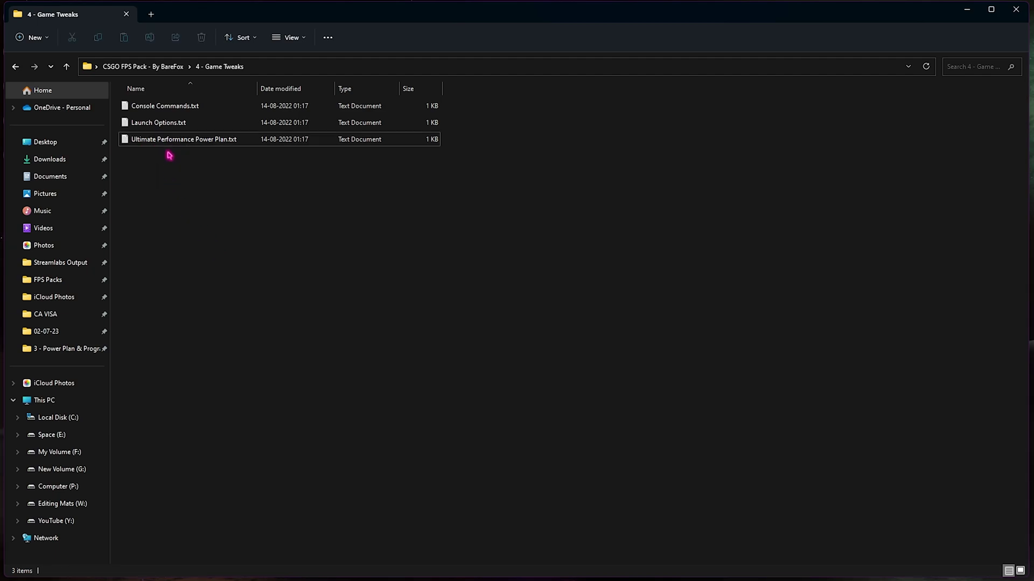
{"action": "left_click", "coordinate": [159, 122]}
{"action": "double_click", "coordinate": [159, 123]}
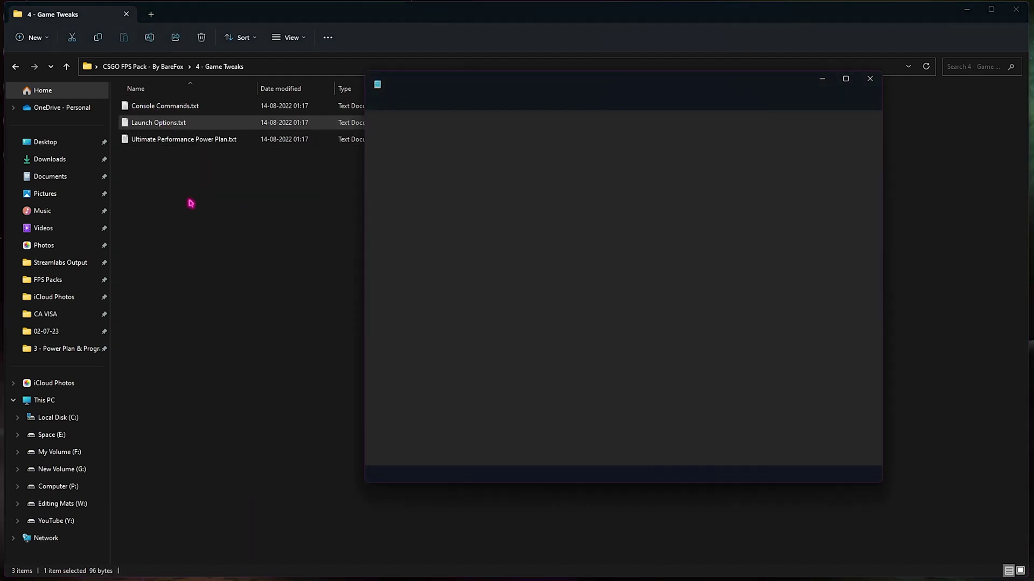
{"action": "left_click_drag", "start_coordinate": [746, 120], "coordinate": [356, 120]}
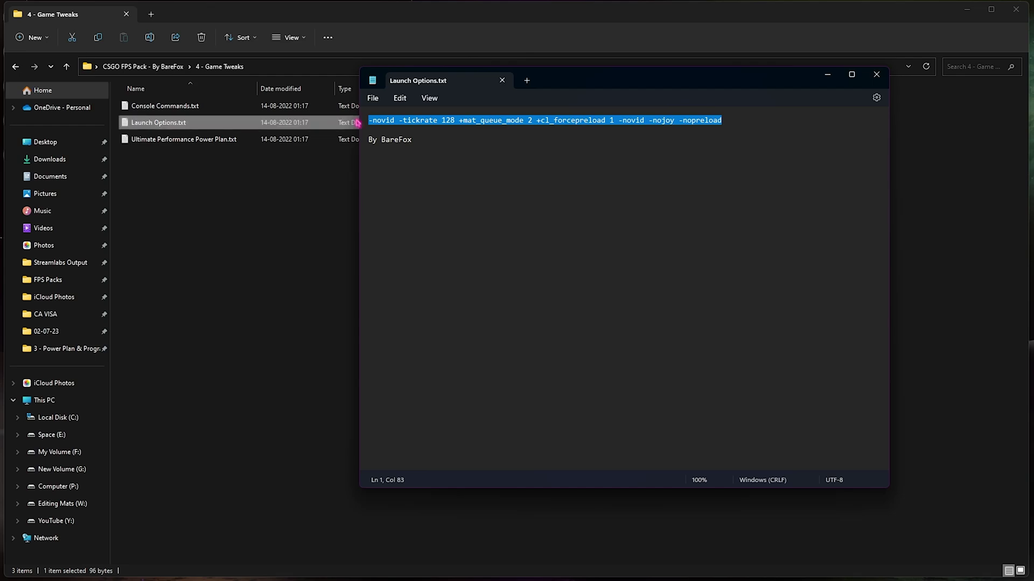
Launch Steam via a Start search for 'steam'.
{"action": "key", "text": "super"}
{"action": "type", "text": "steam"}
{"action": "key", "text": "Return"}
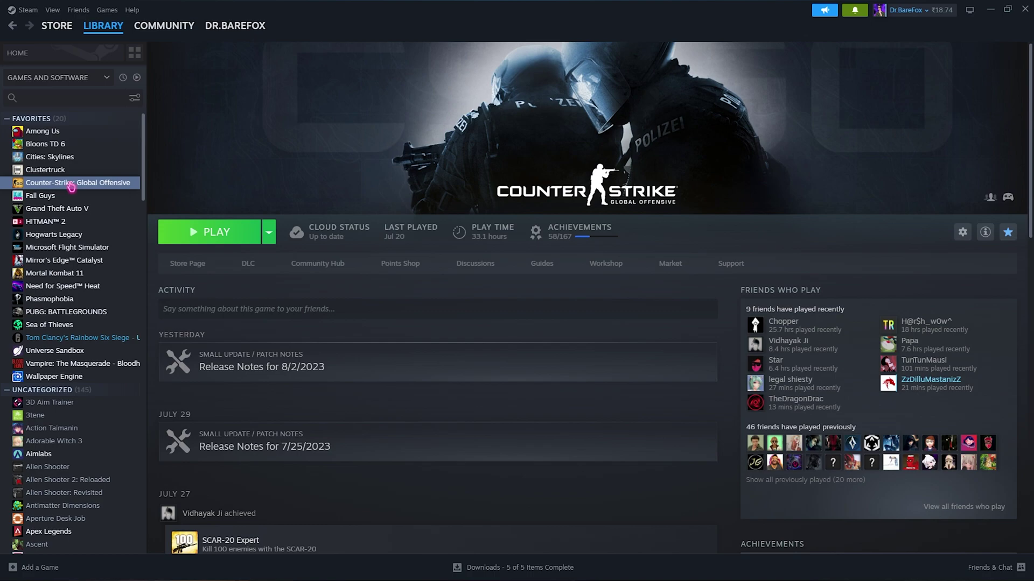
Set CS:GO's Steam launch options to -novid -tickrate 128 +mat_queue_mode 2 +cl_forcepreload 1 -nojoy -nopreload.
{"action": "right_click", "coordinate": [67, 187]}
{"action": "left_click", "coordinate": [87, 262]}
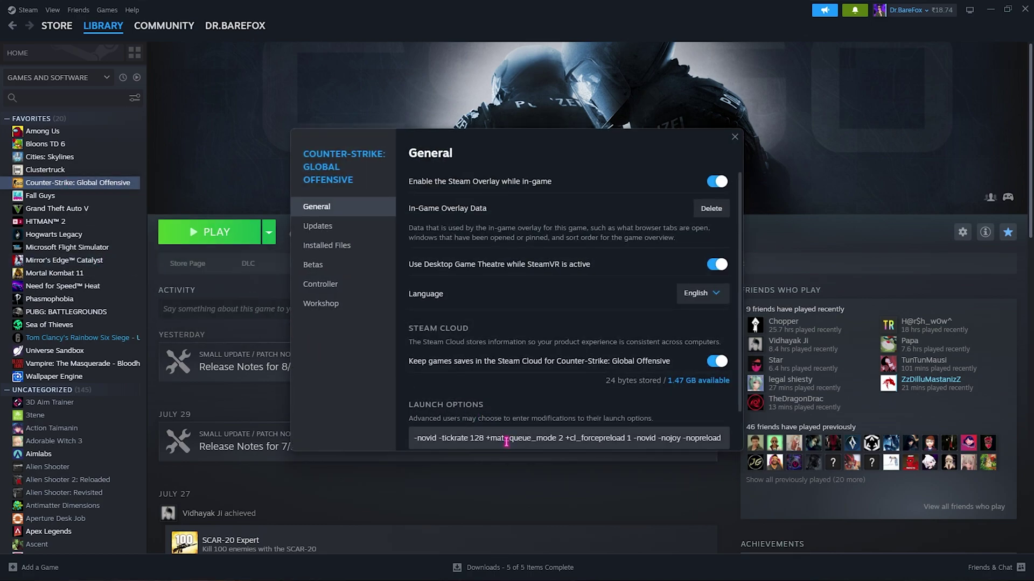
{"action": "triple_click", "coordinate": [454, 442]}
{"action": "left_click", "coordinate": [454, 397]}
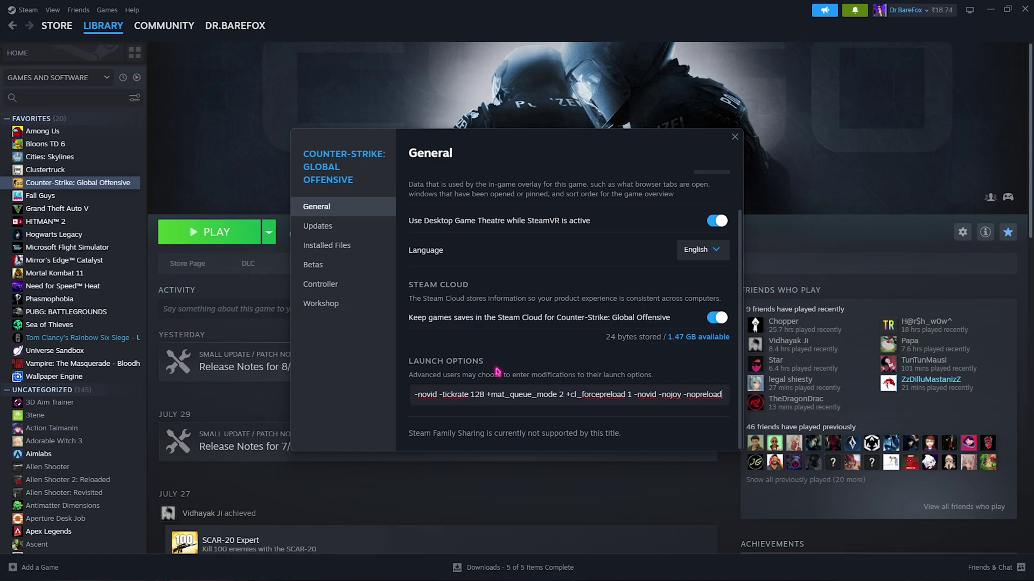
{"action": "left_click", "coordinate": [734, 137]}
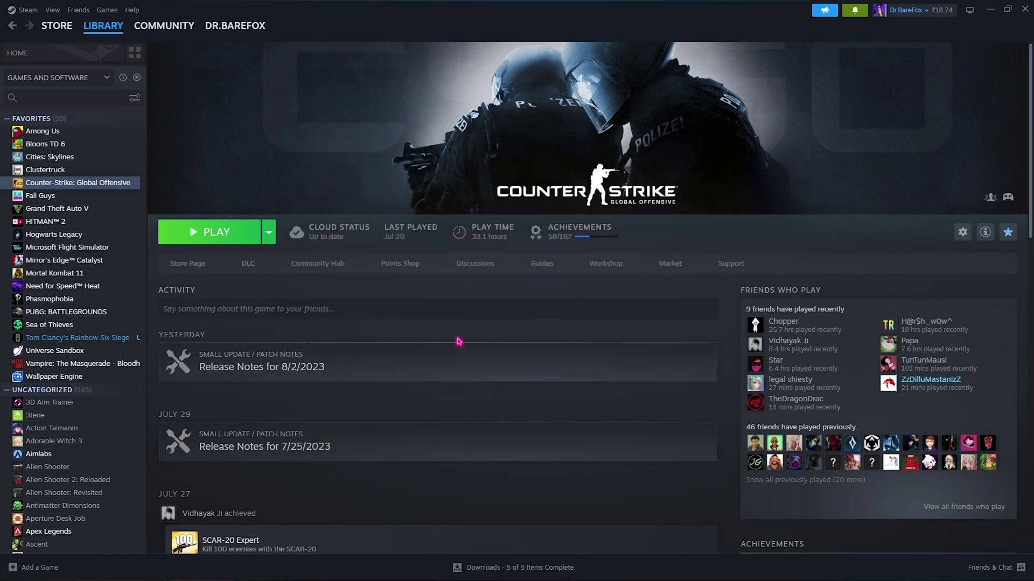
Close Launch Options.txt and copy the five commands from Console Commands.txt.
{"action": "left_click", "coordinate": [990, 10]}
{"action": "left_click", "coordinate": [877, 74]}
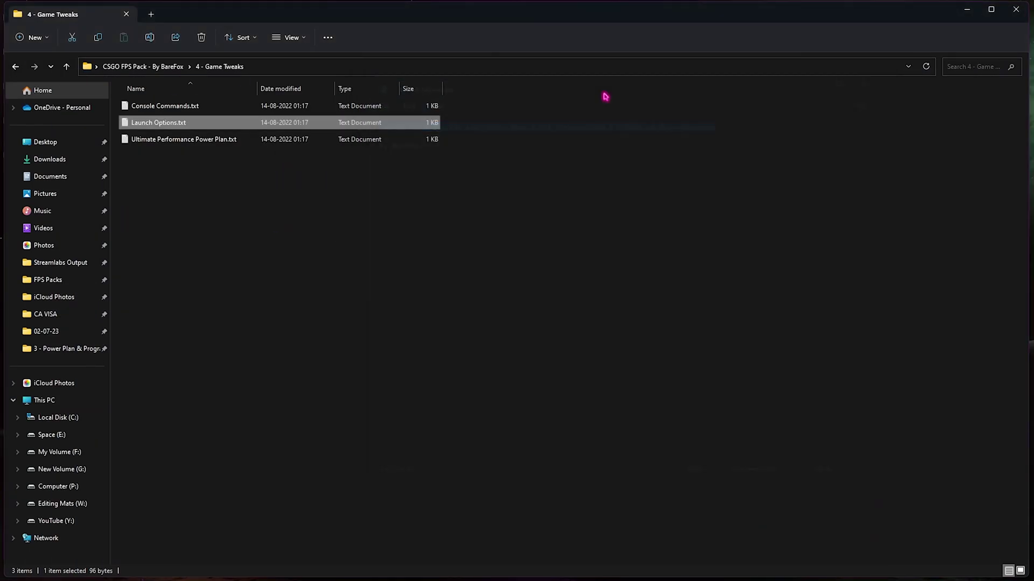
{"action": "left_click", "coordinate": [207, 112]}
{"action": "double_click", "coordinate": [207, 112]}
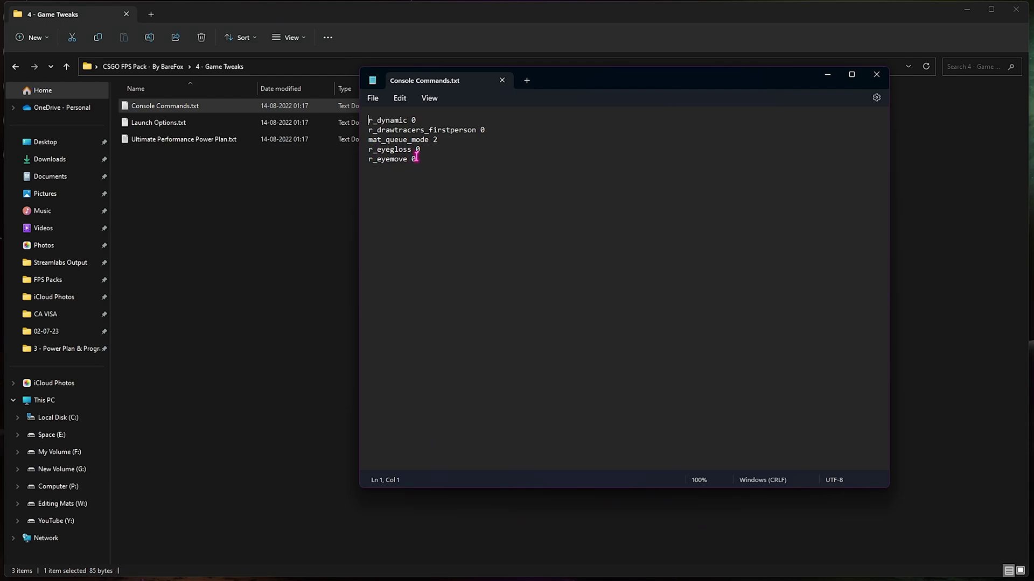
{"action": "left_click", "coordinate": [431, 160]}
{"action": "left_click_drag", "start_coordinate": [430, 160], "coordinate": [359, 117]}
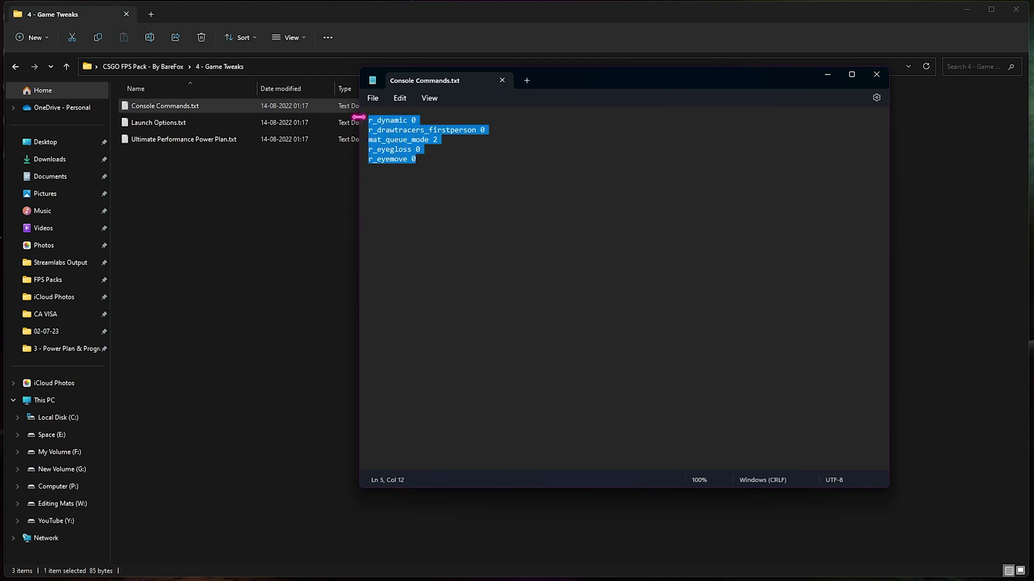
Close Notepad and switch back to the running CS:GO main menu.
{"action": "left_click", "coordinate": [883, 74]}
{"action": "key", "text": "super"}
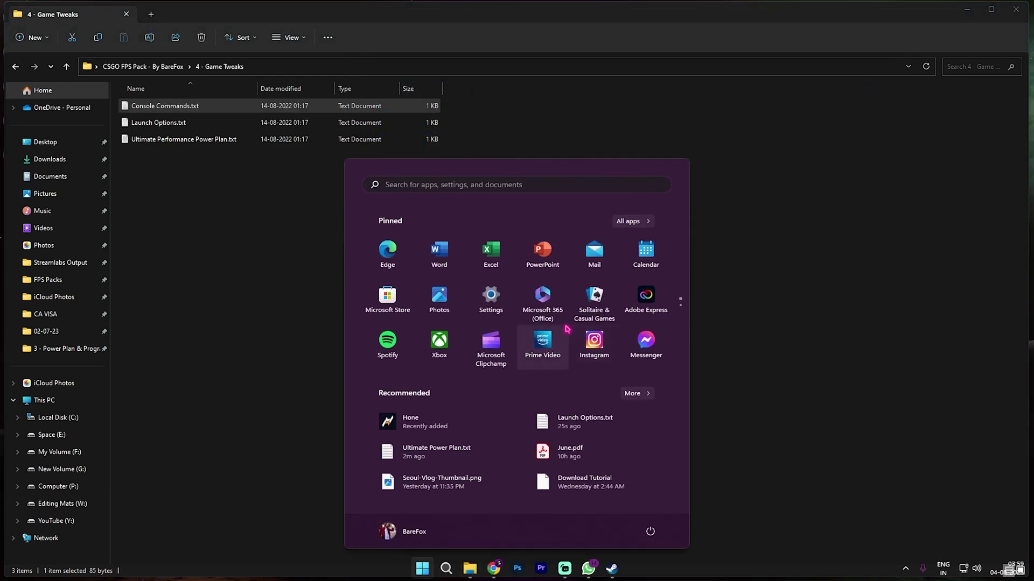
{"action": "left_click", "coordinate": [614, 568]}
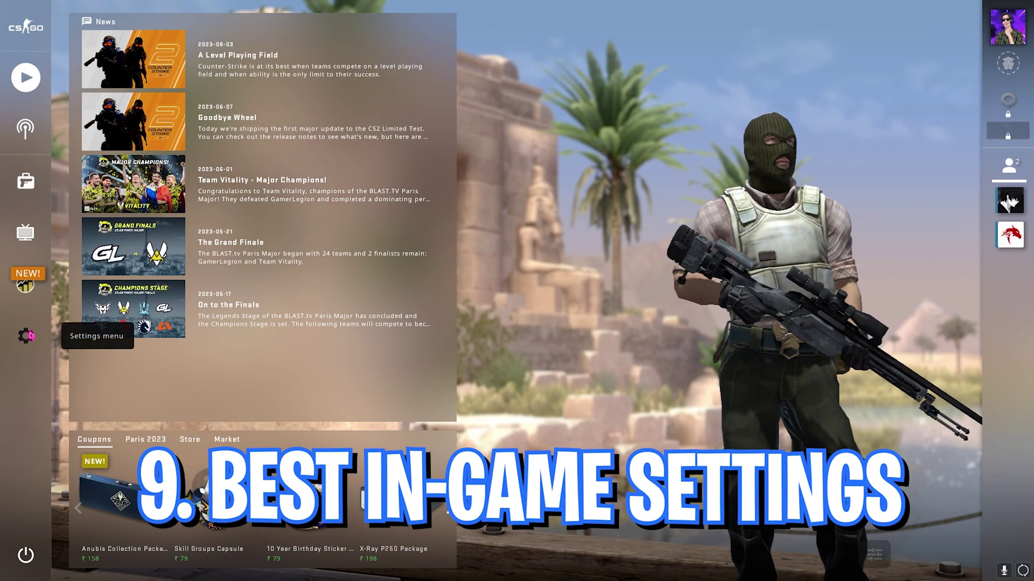
Set Enable Developer Console to Yes in Game settings, then show the basic Video settings.
{"action": "left_click", "coordinate": [26, 336]}
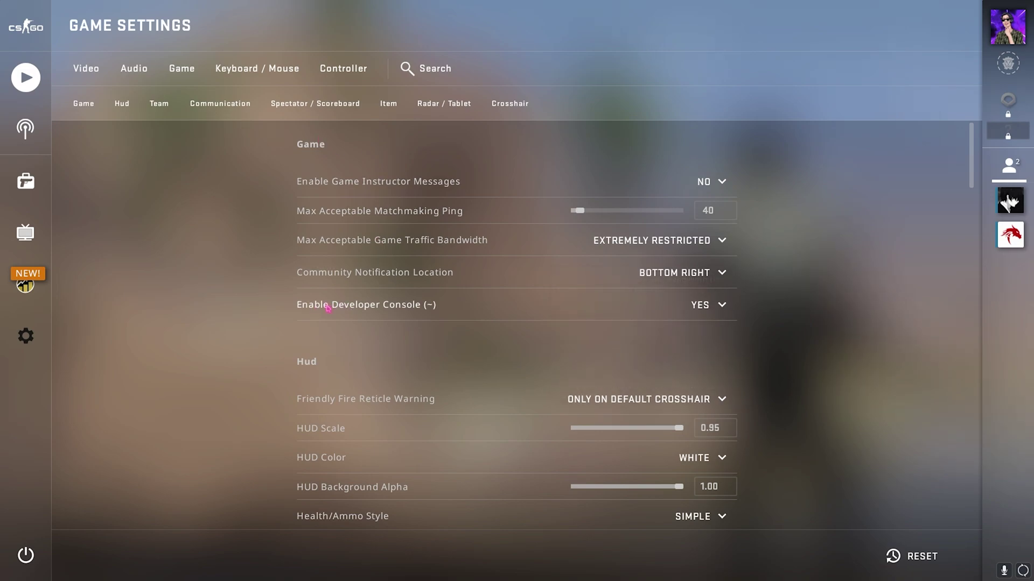
{"action": "left_click", "coordinate": [708, 305]}
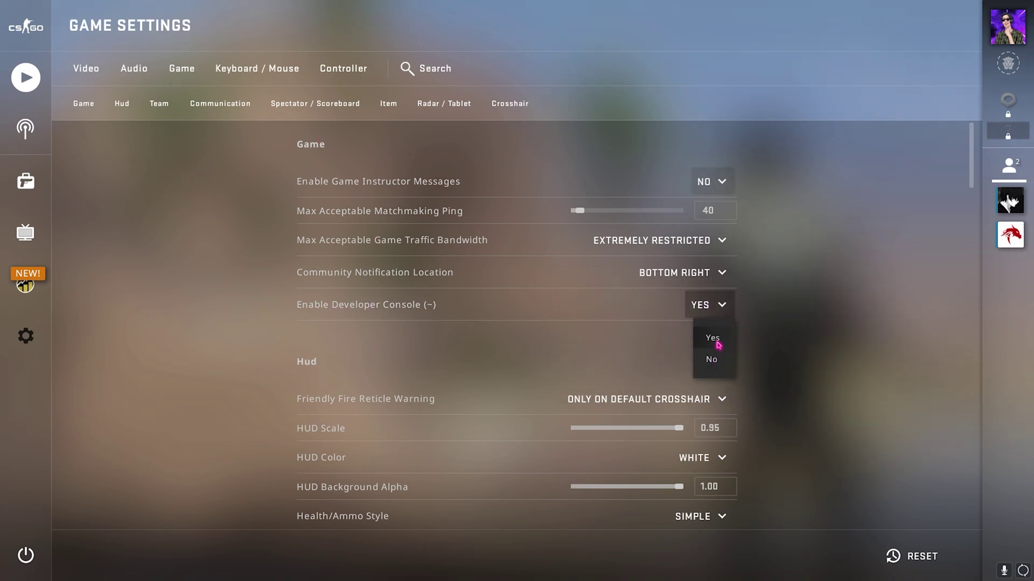
{"action": "left_click", "coordinate": [718, 345]}
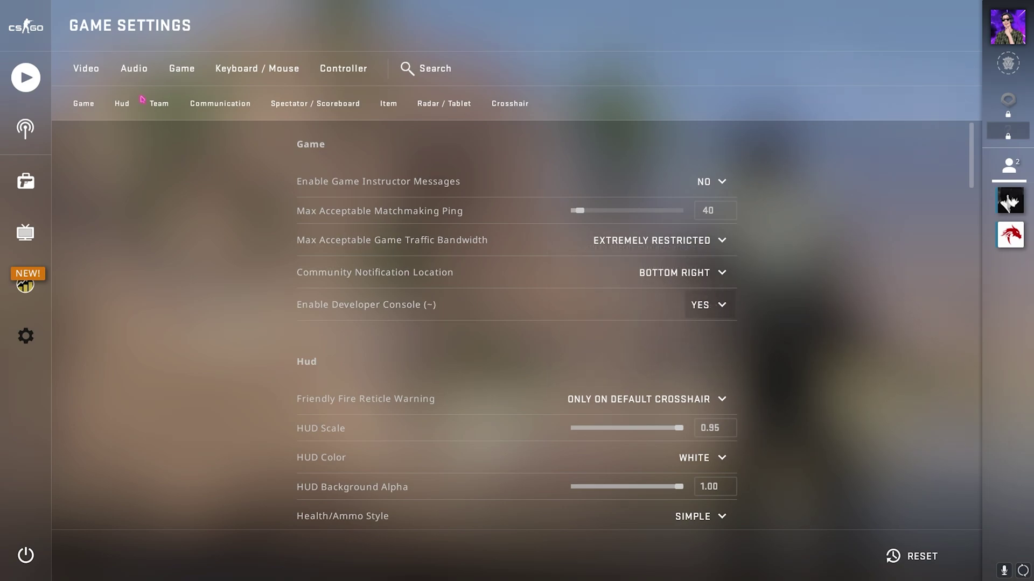
{"action": "left_click", "coordinate": [99, 73]}
{"action": "left_click", "coordinate": [81, 104]}
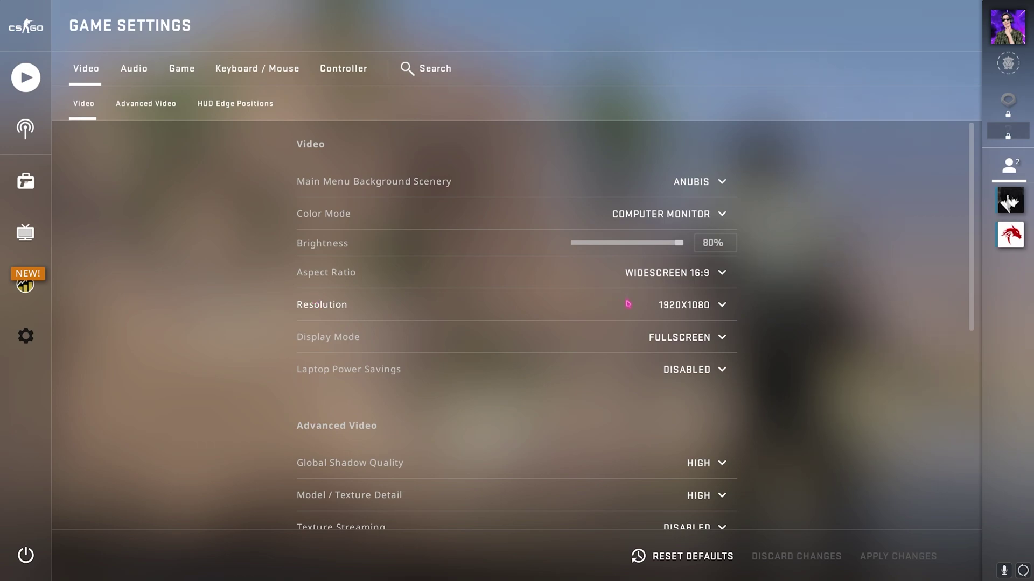
{"action": "left_click", "coordinate": [685, 305]}
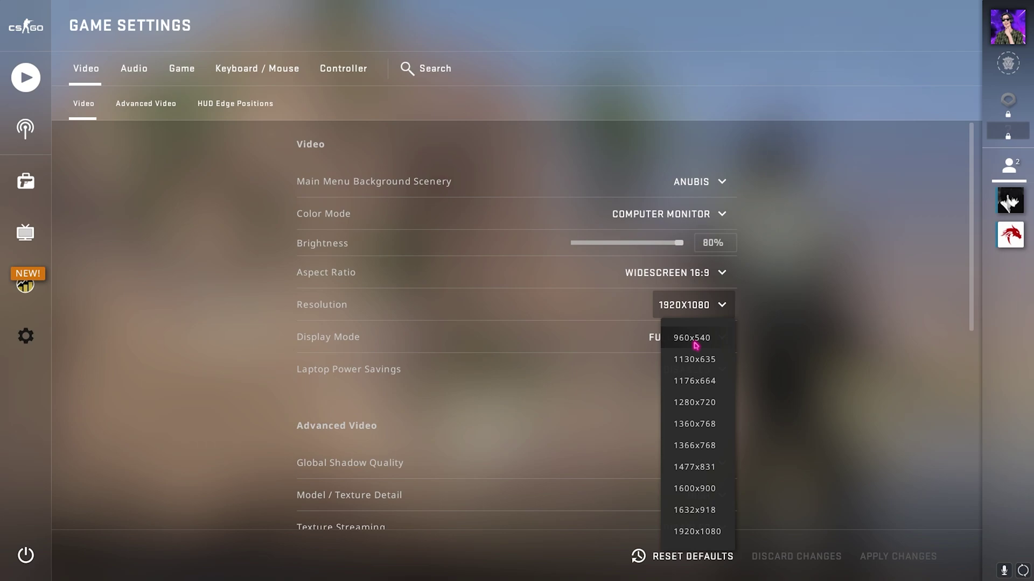
{"action": "left_click", "coordinate": [822, 338]}
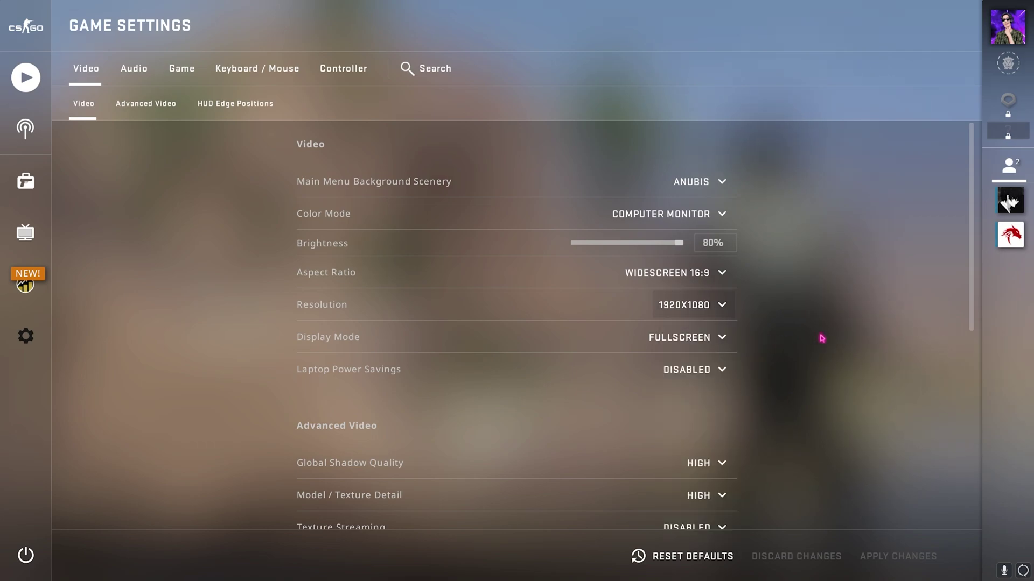
{"action": "left_click", "coordinate": [694, 346]}
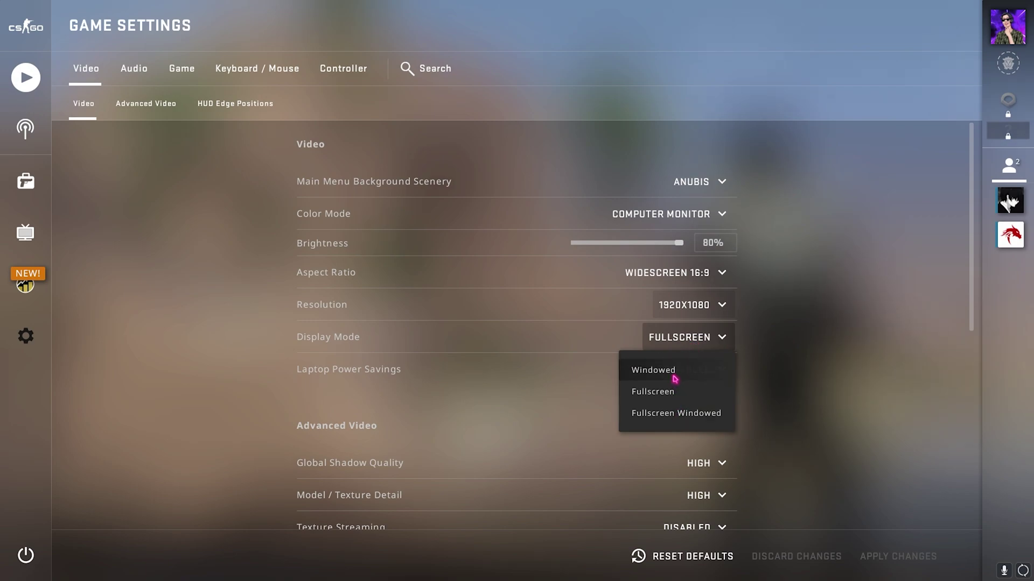
{"action": "left_click", "coordinate": [867, 376]}
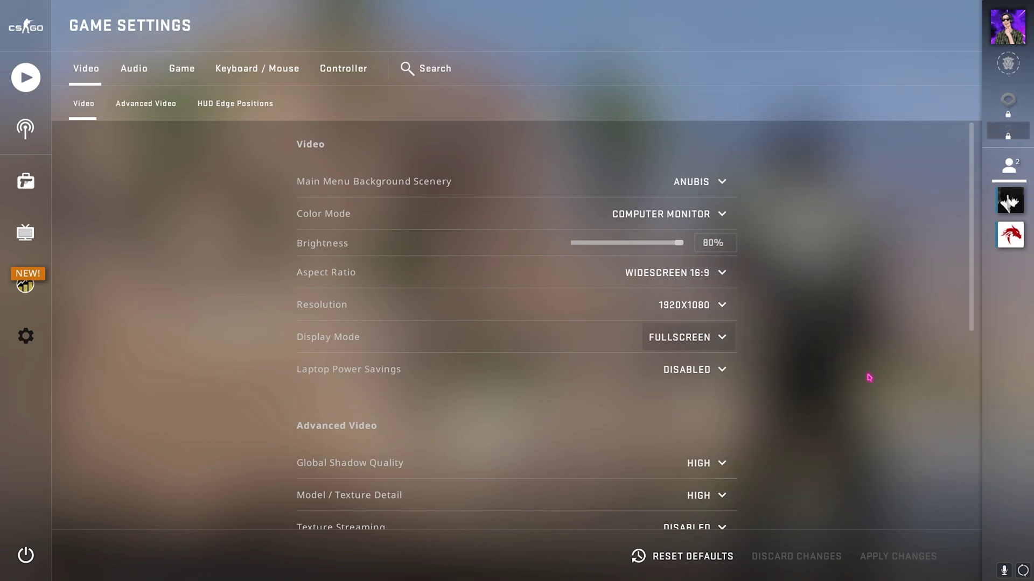
{"action": "mouse_move", "coordinate": [289, 367]}
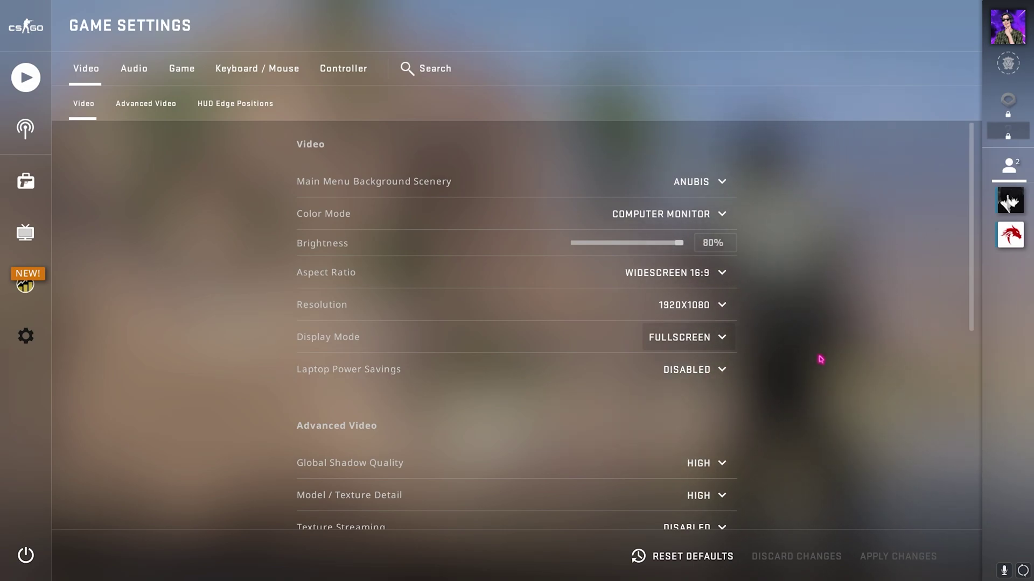
Set shadow quality to Very Low, model/texture detail to Low, and texture streaming Disabled.
{"action": "scroll", "coordinate": [342, 179], "scroll_direction": "down", "scroll_amount": 5}
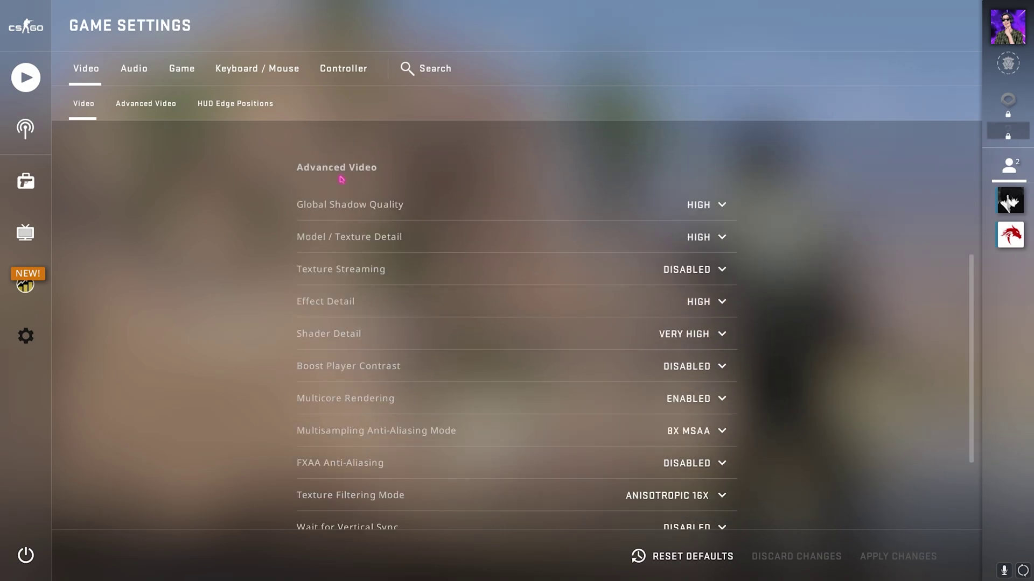
{"action": "left_click", "coordinate": [710, 204]}
{"action": "left_click", "coordinate": [702, 248]}
{"action": "left_click", "coordinate": [705, 237]}
{"action": "left_click", "coordinate": [704, 267]}
{"action": "left_click", "coordinate": [703, 272]}
{"action": "left_click", "coordinate": [703, 300]}
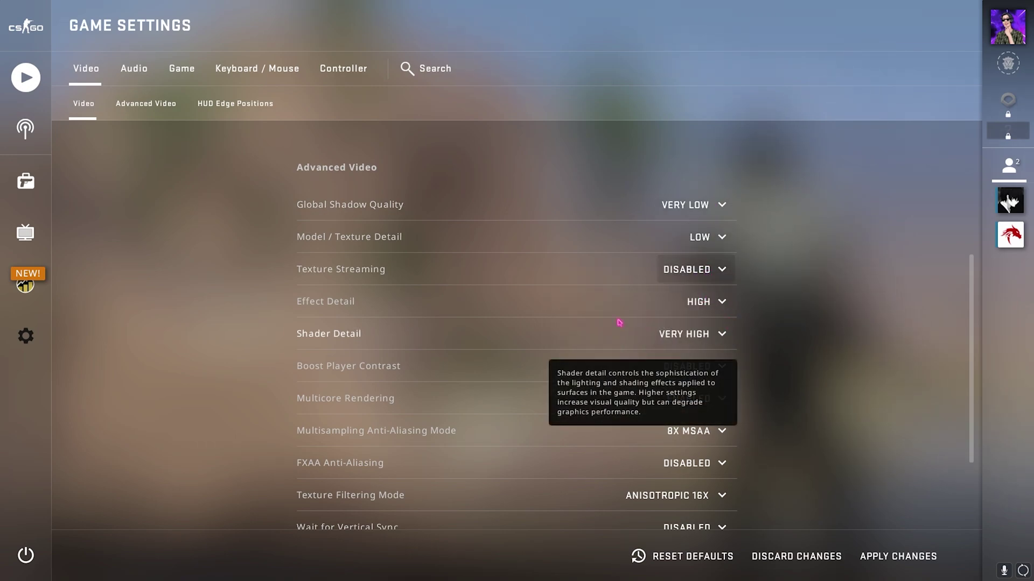
Set effect and shader detail to Low, enable Boost Player Contrast, keep multicore rendering enabled.
{"action": "scroll", "coordinate": [385, 284], "scroll_direction": "down", "scroll_amount": 1}
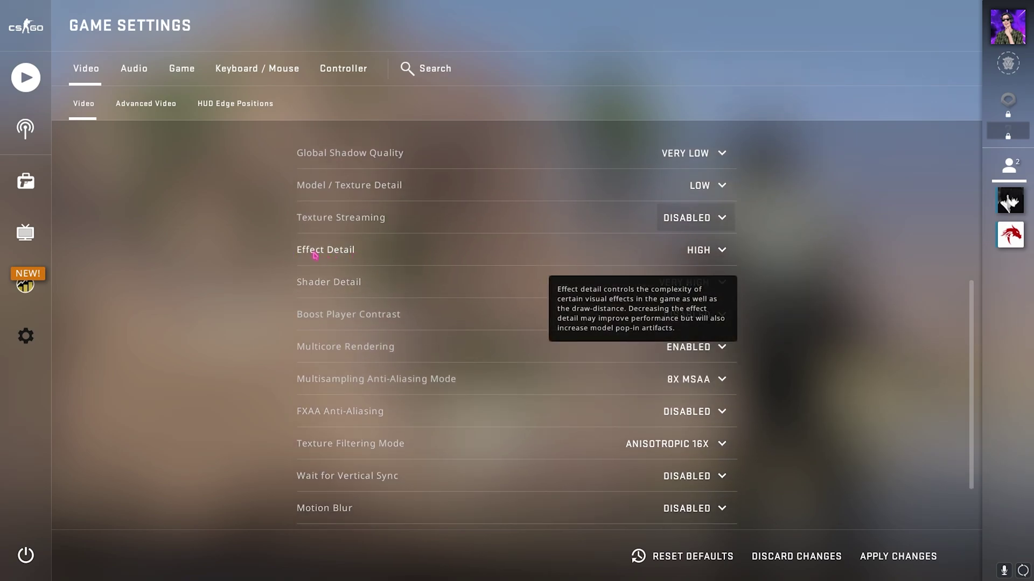
{"action": "left_click", "coordinate": [701, 251]}
{"action": "left_click", "coordinate": [681, 281]}
{"action": "left_click", "coordinate": [724, 283]}
{"action": "left_click", "coordinate": [683, 309]}
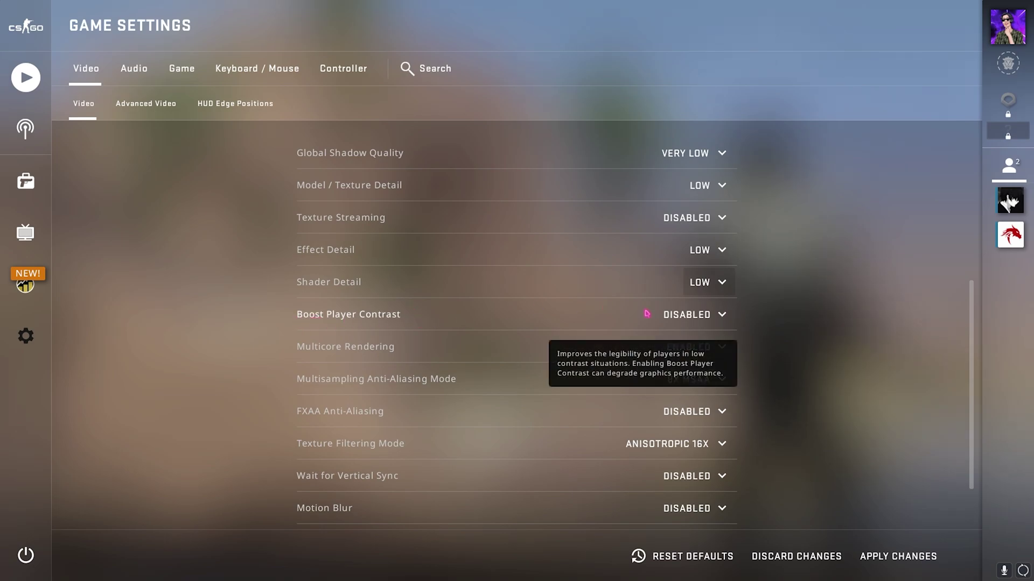
{"action": "left_click", "coordinate": [727, 318]}
{"action": "left_click", "coordinate": [699, 370]}
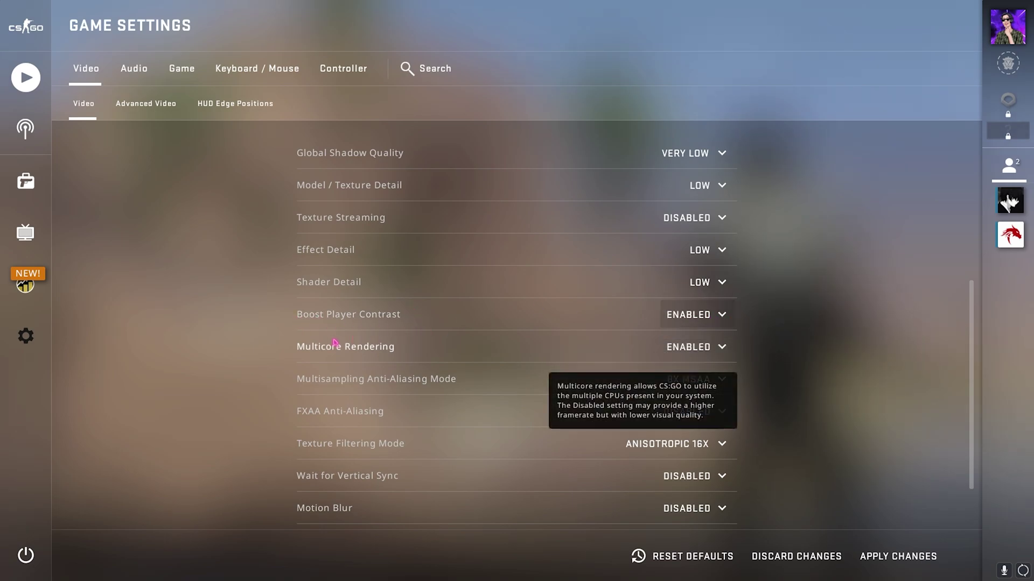
{"action": "left_click", "coordinate": [710, 350]}
{"action": "left_click", "coordinate": [700, 349]}
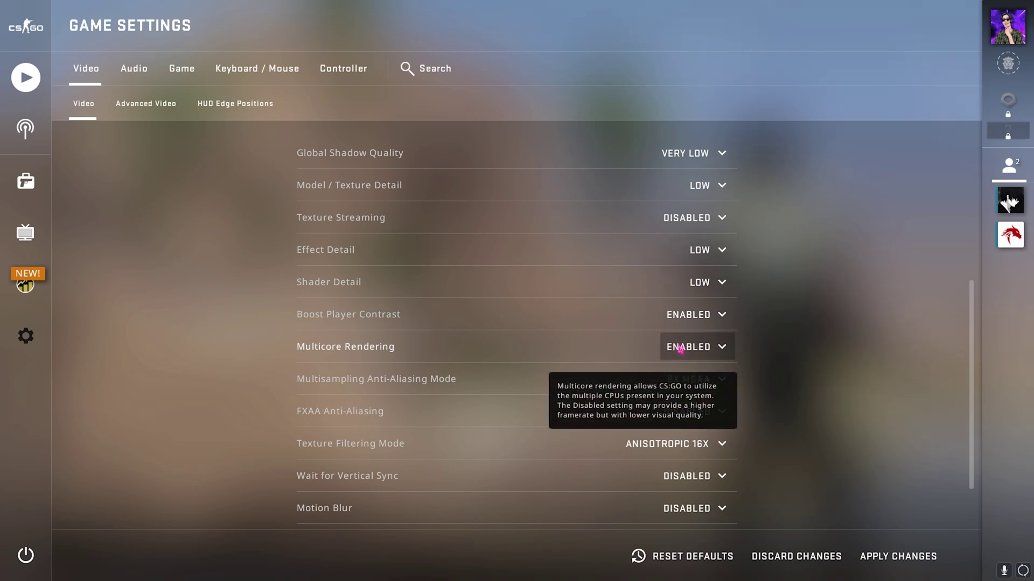
Turn off MSAA and FXAA anti-aliasing and switch texture filtering to Bilinear.
{"action": "scroll", "coordinate": [343, 300], "scroll_direction": "down", "scroll_amount": 2}
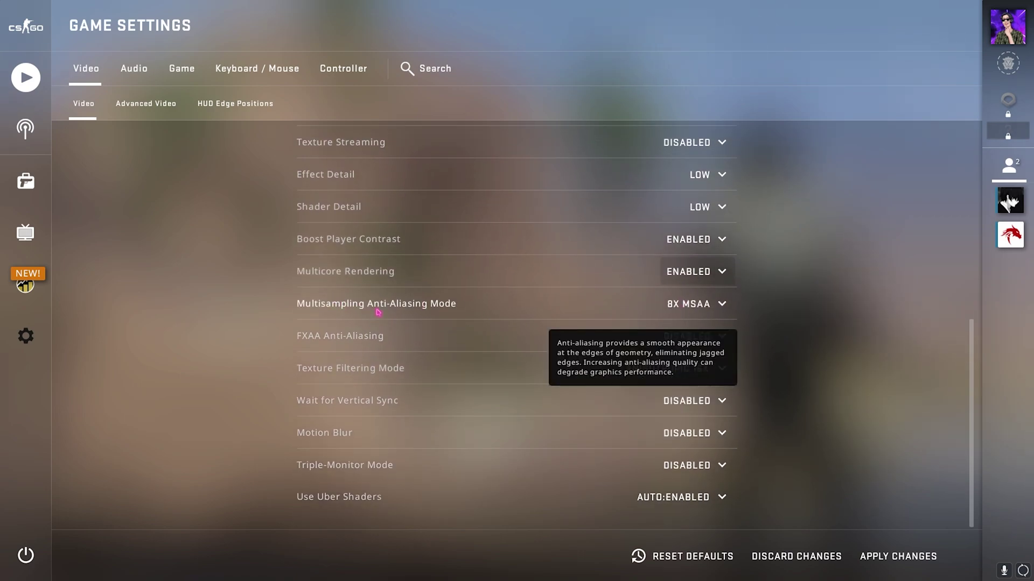
{"action": "left_click", "coordinate": [690, 304]}
{"action": "left_click", "coordinate": [690, 339]}
{"action": "left_click", "coordinate": [708, 339]}
{"action": "left_click", "coordinate": [694, 369]}
{"action": "left_click", "coordinate": [668, 369]}
{"action": "left_click", "coordinate": [685, 402]}
Disable Uber Shaders and review the Advanced Video settings.
{"action": "mouse_move", "coordinate": [635, 380]}
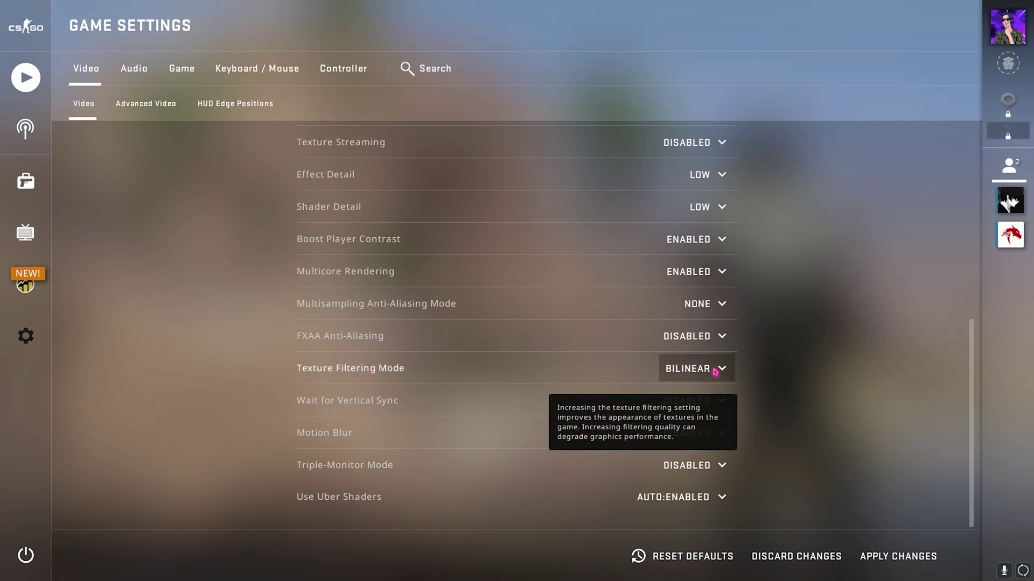
{"action": "mouse_move", "coordinate": [311, 413]}
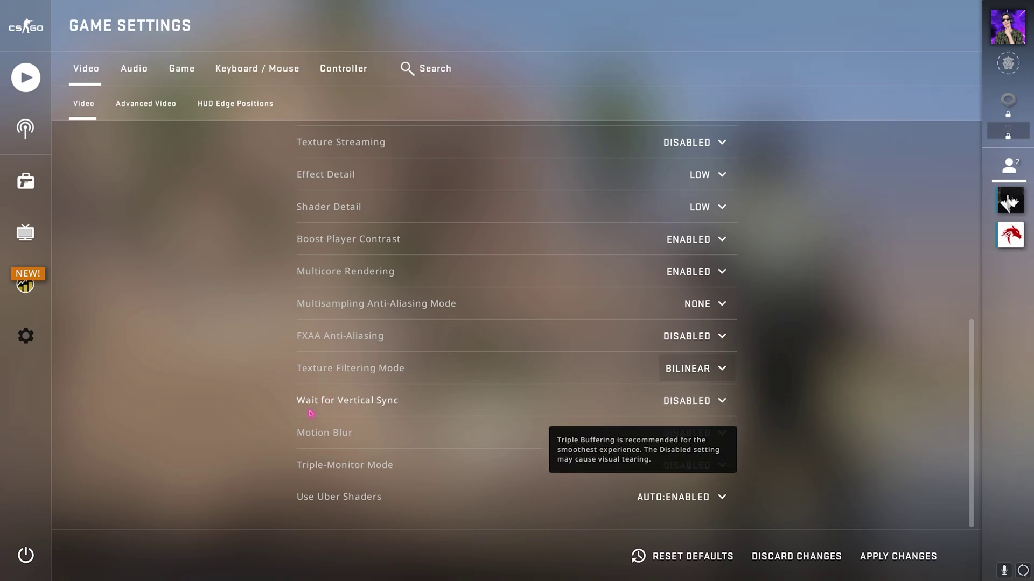
{"action": "mouse_move", "coordinate": [564, 438]}
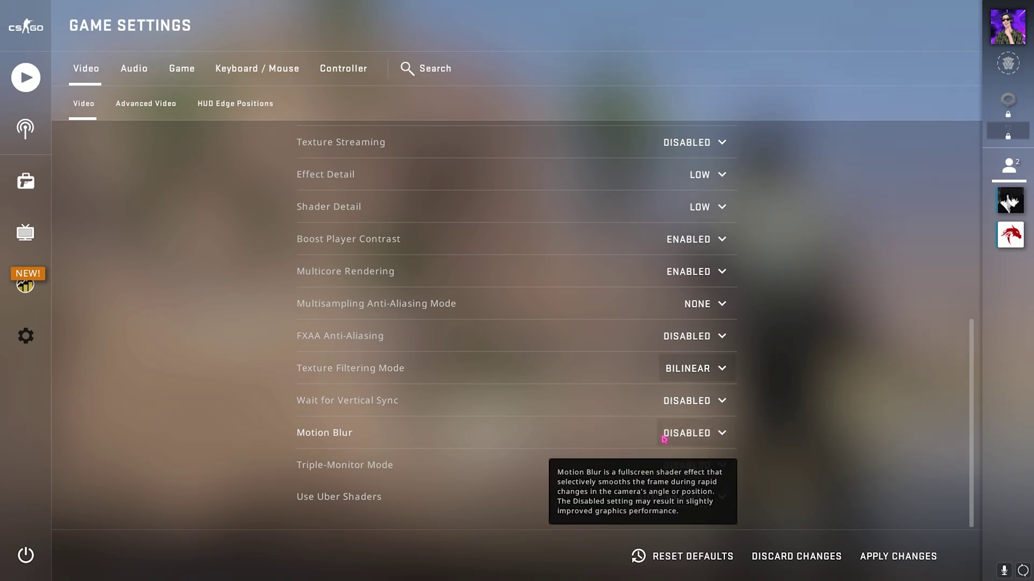
{"action": "mouse_move", "coordinate": [340, 506]}
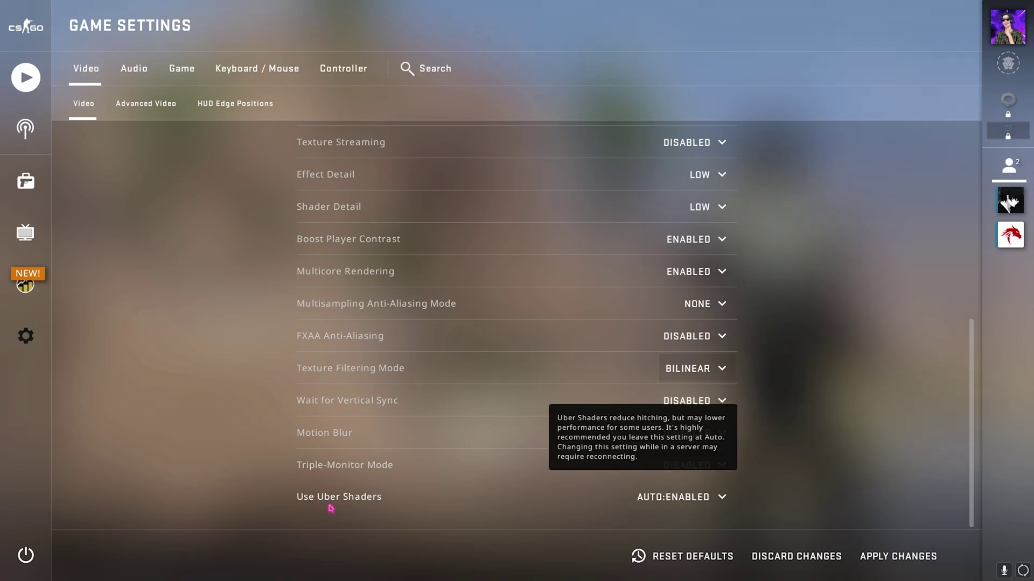
{"action": "left_click", "coordinate": [652, 504]}
{"action": "left_click", "coordinate": [685, 422]}
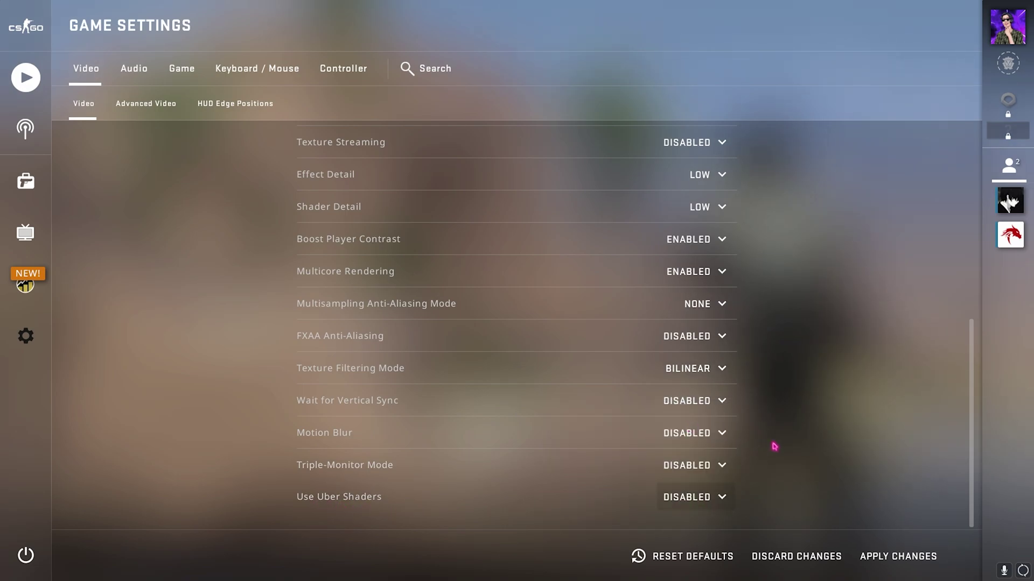
{"action": "scroll", "coordinate": [838, 377], "scroll_direction": "up", "scroll_amount": 8}
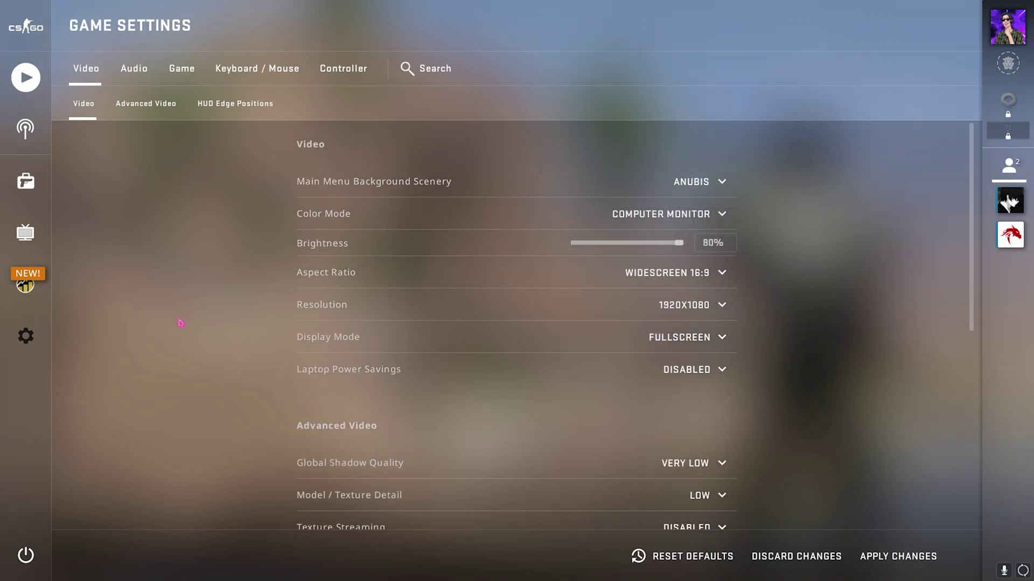
{"action": "scroll", "coordinate": [226, 339], "scroll_direction": "down", "scroll_amount": 4}
{"action": "scroll", "coordinate": [263, 332], "scroll_direction": "up", "scroll_amount": 4}
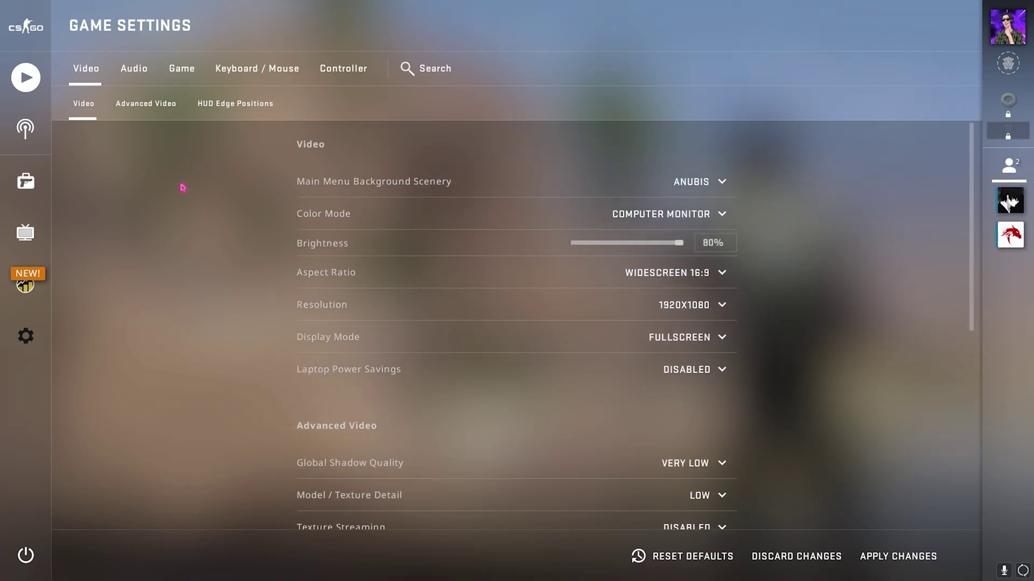
{"action": "scroll", "coordinate": [358, 330], "scroll_direction": "down", "scroll_amount": 5}
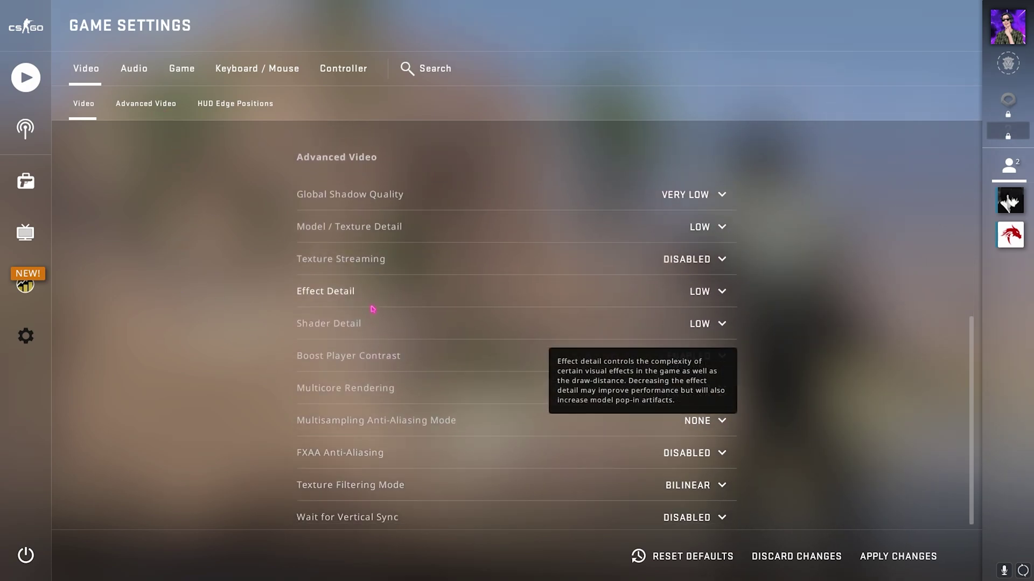
{"action": "scroll", "coordinate": [301, 345], "scroll_direction": "up", "scroll_amount": 5}
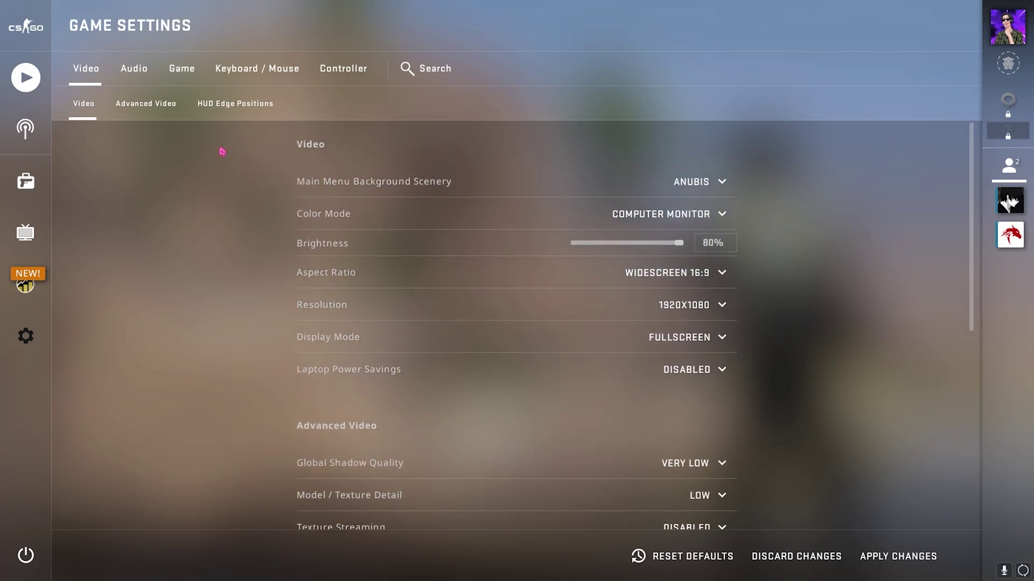
Return to the main menu and run the pasted FPS commands, including r_dynamic 0, in the console.
{"action": "left_click", "coordinate": [181, 69]}
{"action": "key", "text": "Escape"}
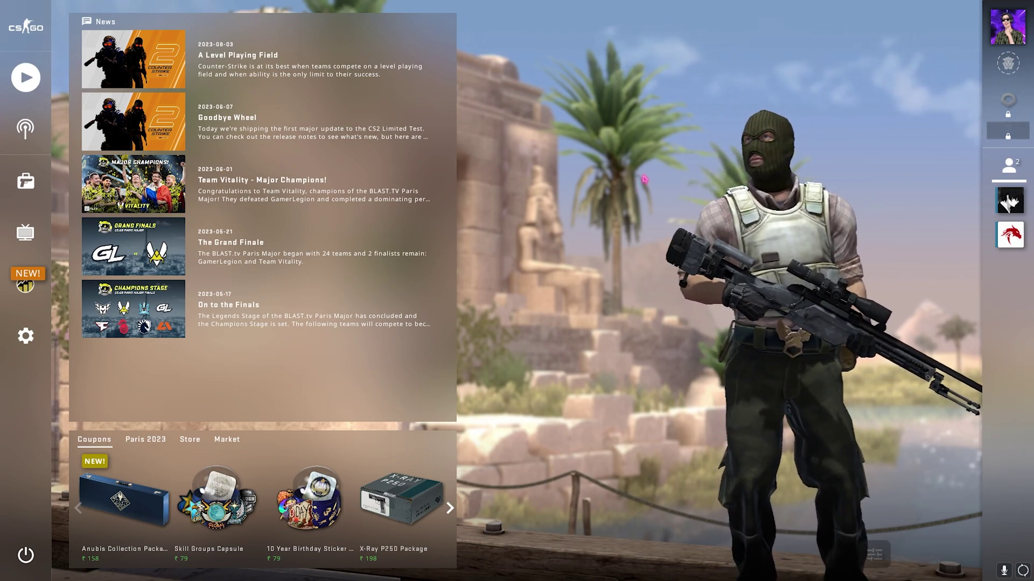
{"action": "key", "text": "grave"}
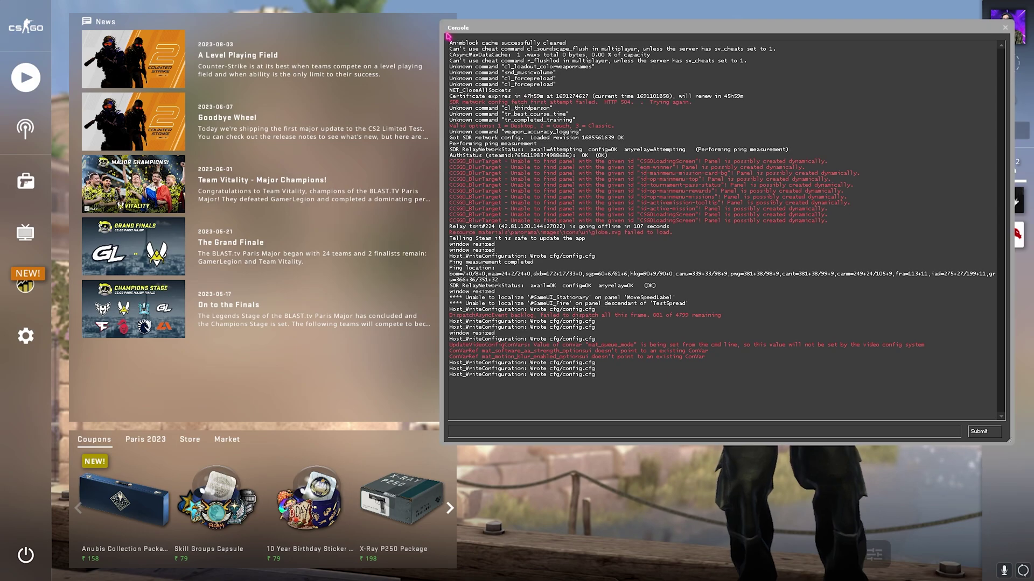
{"action": "key", "text": "grave"}
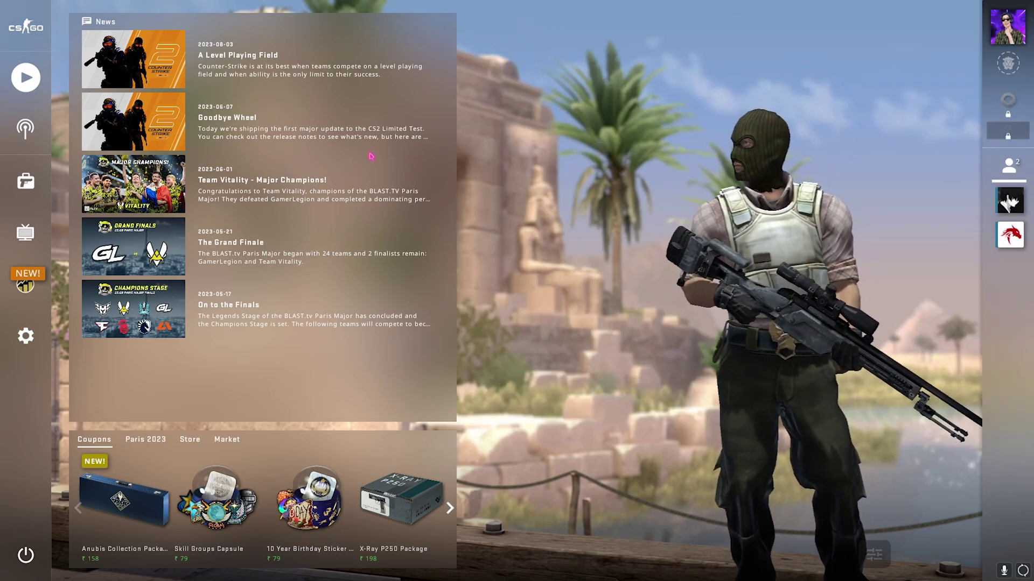
{"action": "key", "text": "grave"}
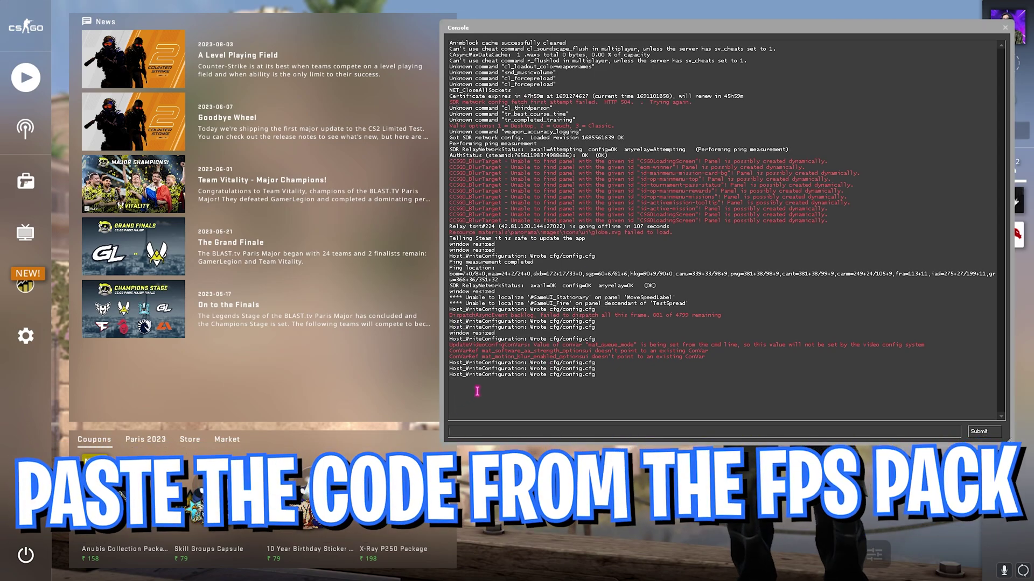
{"action": "type", "text": "r_dynamic 0r_drawtracers_firstperson 0mat_queue_mode 2r_eyegloss 0r_eyemove 0"}
{"action": "key", "text": "Return"}
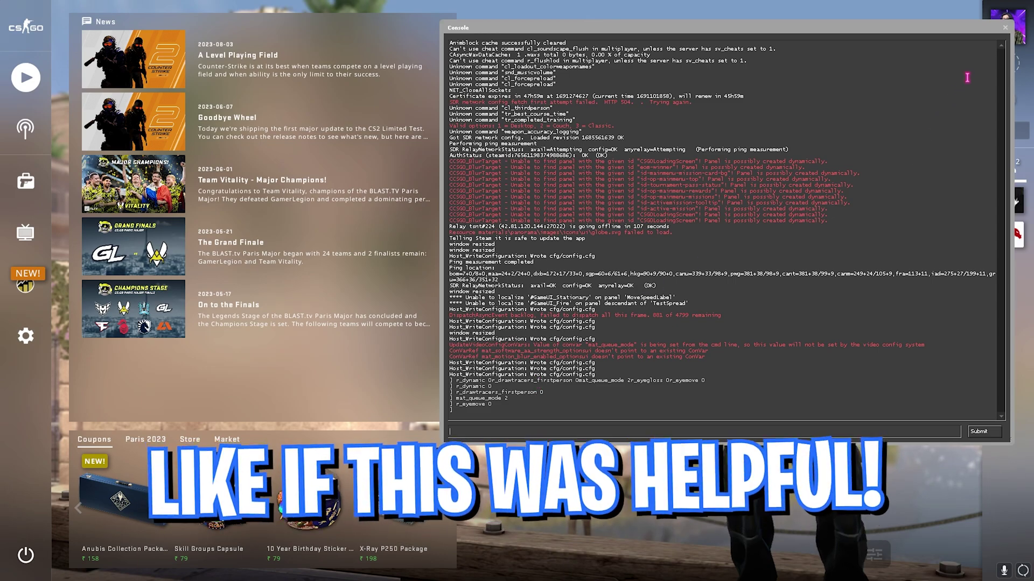
{"action": "key", "text": "grave"}
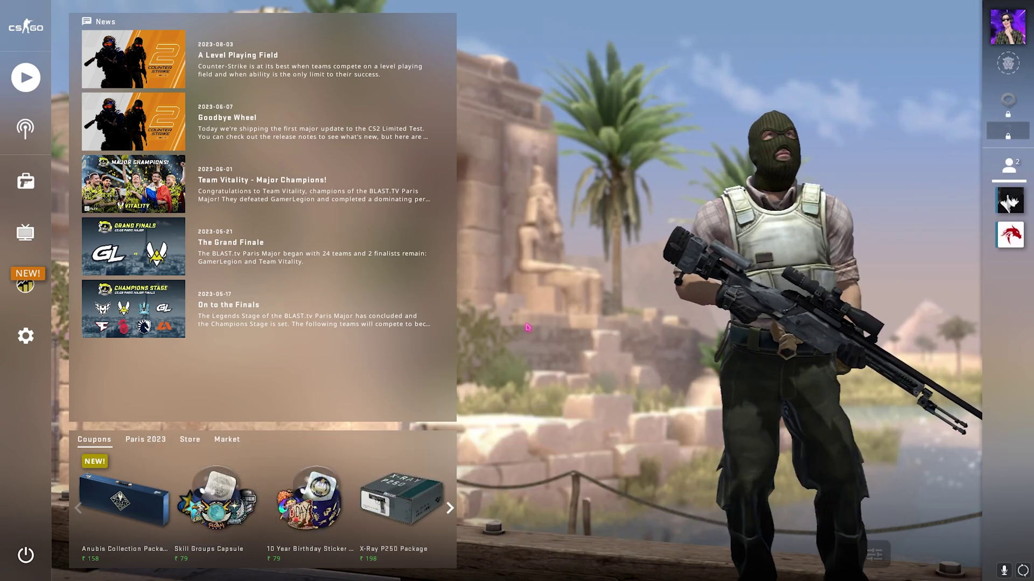